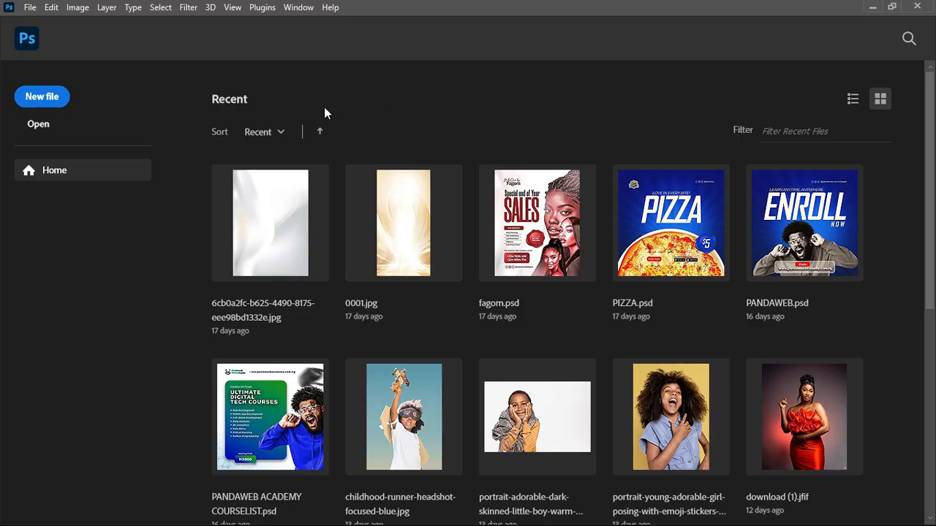
Create a new 1080 x 1350 px portrait document at 300 pixels/centimeter in RGB Color with a white background
click(48, 95)
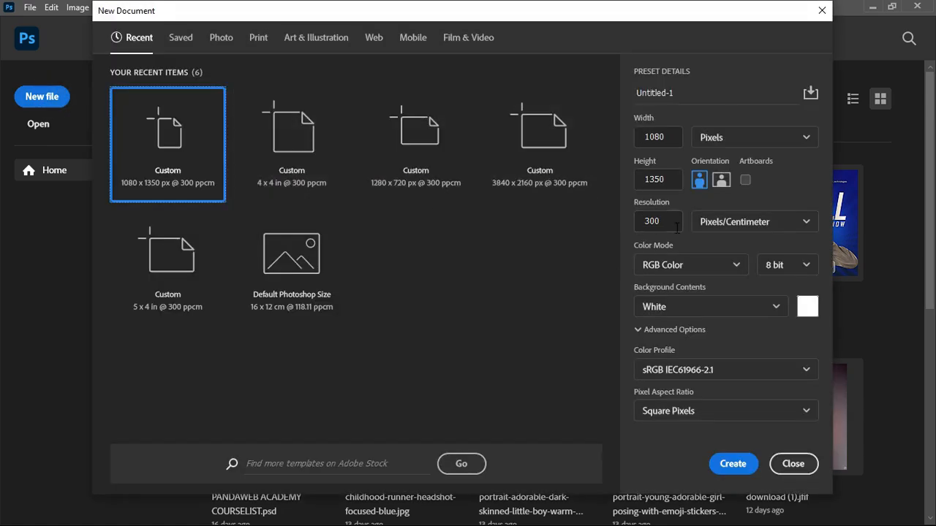
click(716, 94)
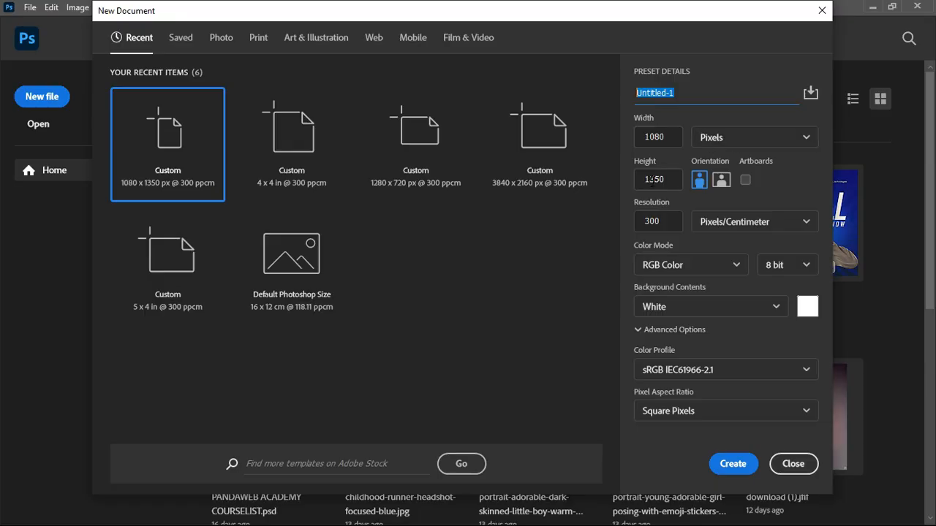
click(764, 138)
click(761, 143)
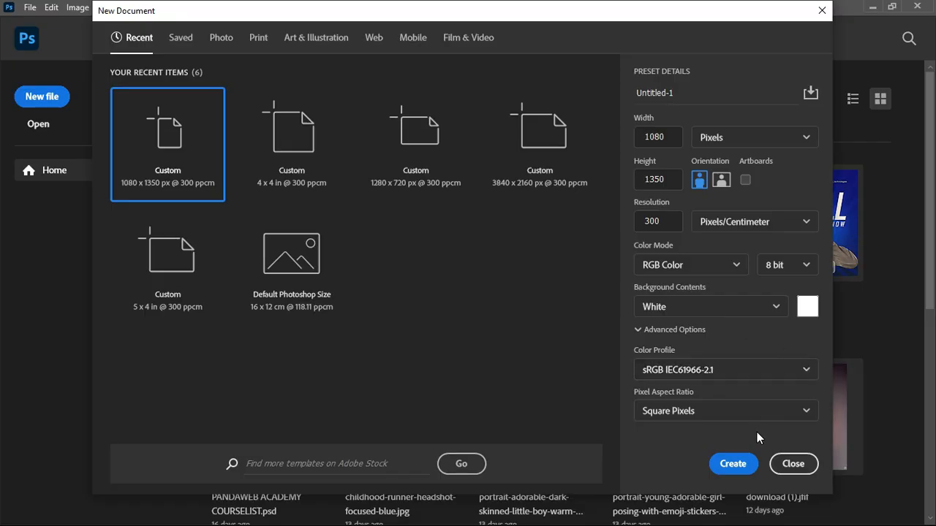
click(727, 462)
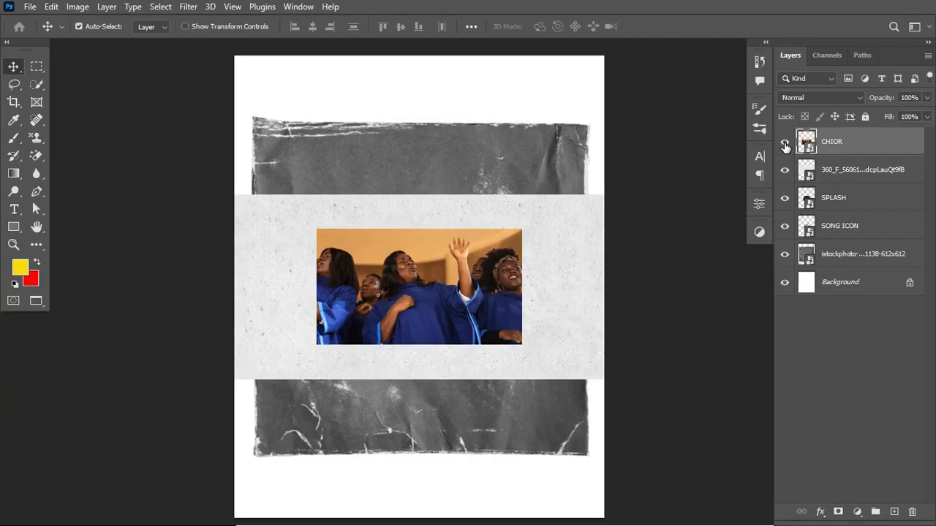
Hide all five placed image layers above the Background: CHIOR, the 360_F texture, SPLASH, SONG ICON and the istockphoto texture
click(785, 141)
click(784, 168)
click(784, 198)
click(785, 226)
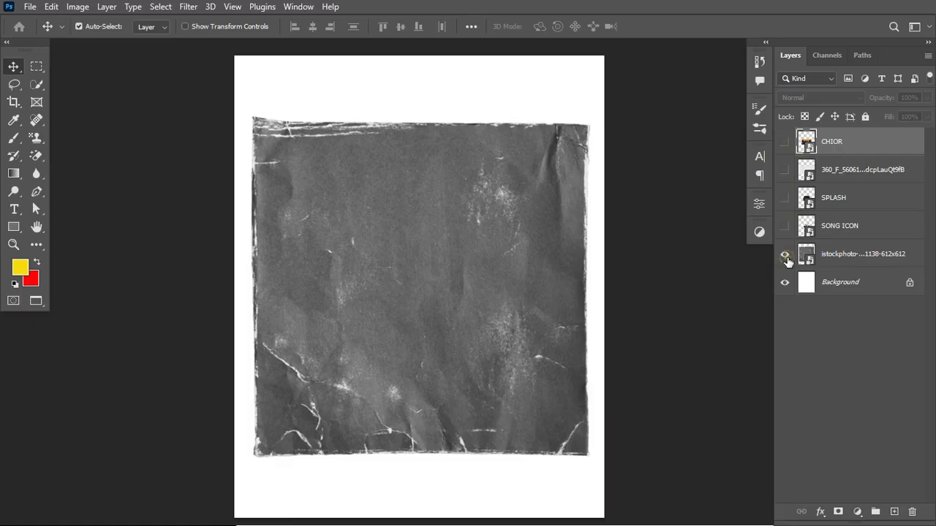
click(784, 253)
Add a light grey Solid Color fill layer, about #f6f6f6, directly above the Background layer
click(839, 283)
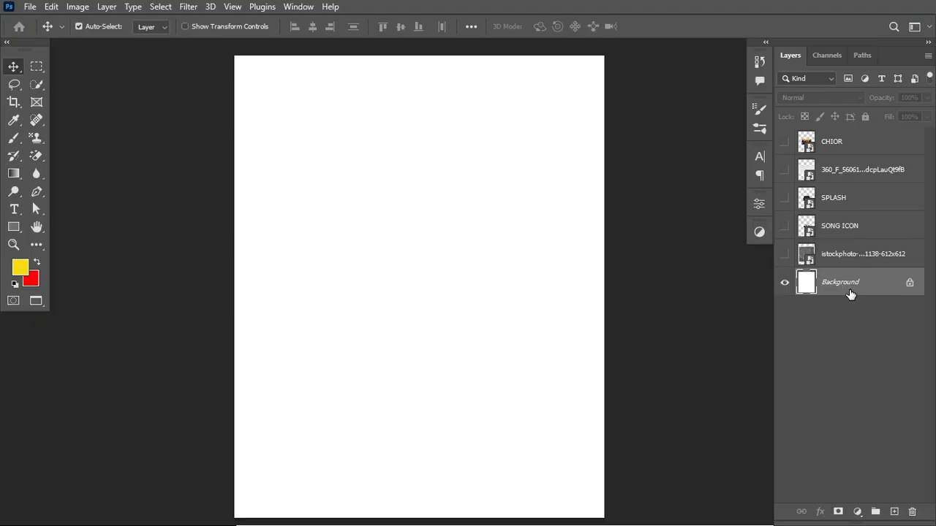
click(857, 511)
click(861, 268)
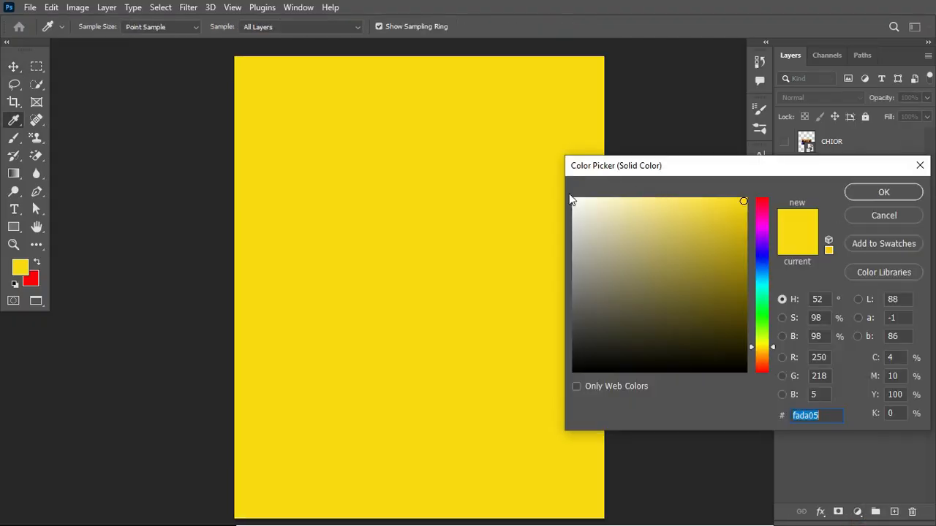
click(571, 204)
drag(570, 204, 571, 204)
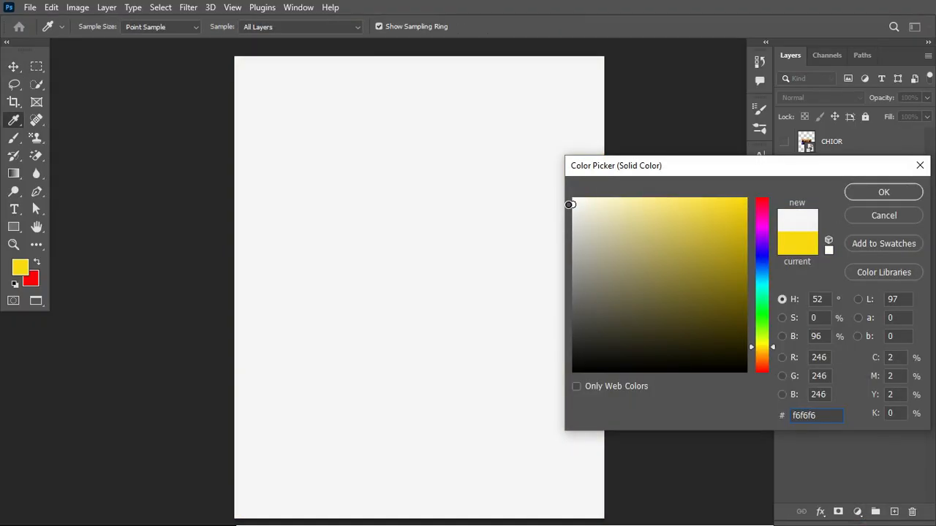
click(862, 191)
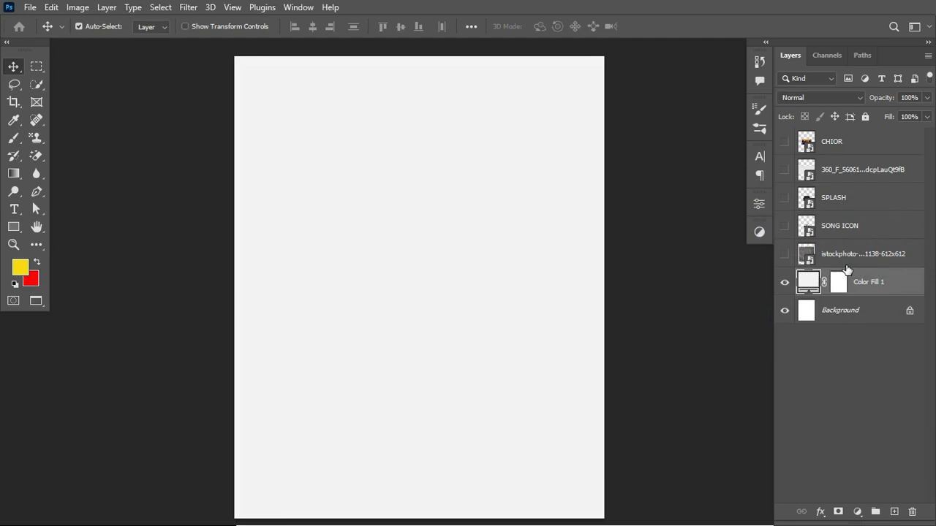
Move the CHIOR and SPLASH layers directly above the grey color fill and show only SPLASH among the image layers
click(784, 254)
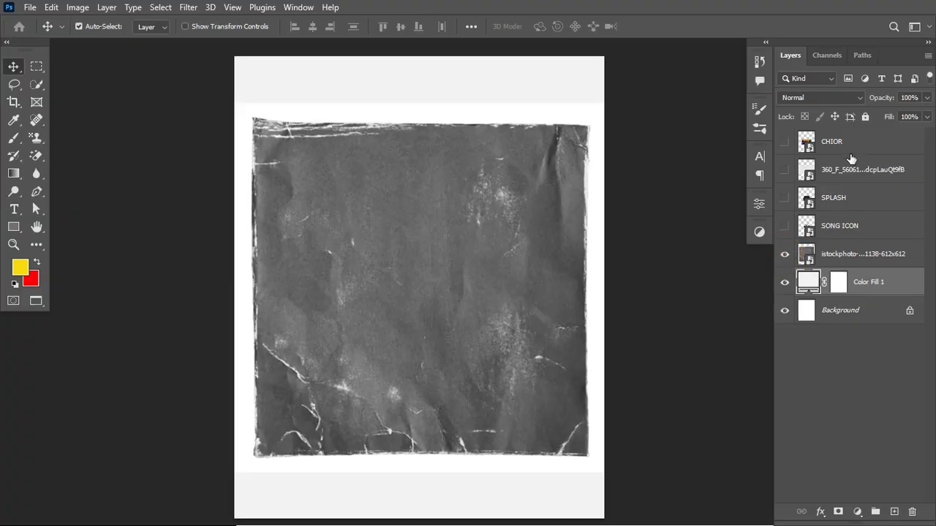
drag(846, 149, 837, 268)
drag(850, 181, 839, 263)
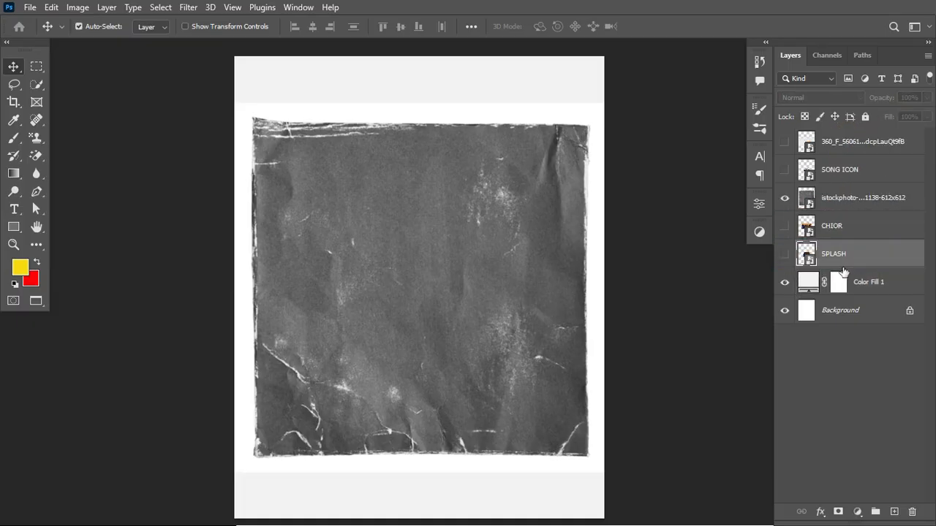
click(784, 199)
click(784, 255)
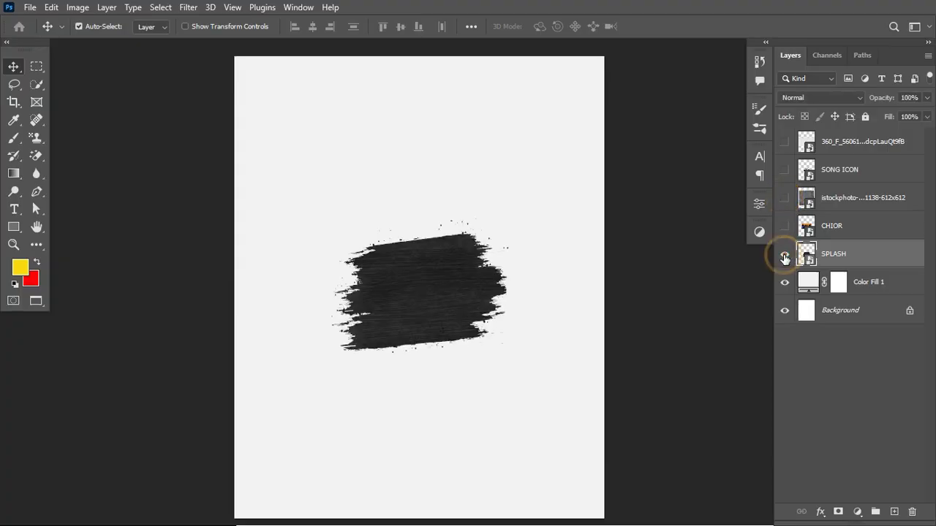
Convert the SPLASH layer to a smart object
click(858, 258)
right_click(860, 258)
click(771, 163)
Scale the SPLASH brush shape to about 273%, rotate it about 9° and place it across the lower part of the canvas
key(ctrl+t)
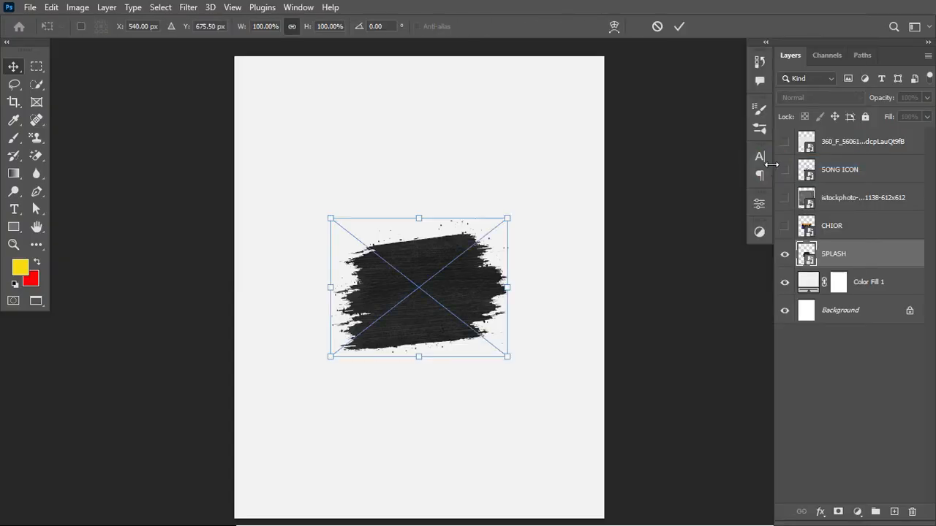
drag(508, 286, 671, 361)
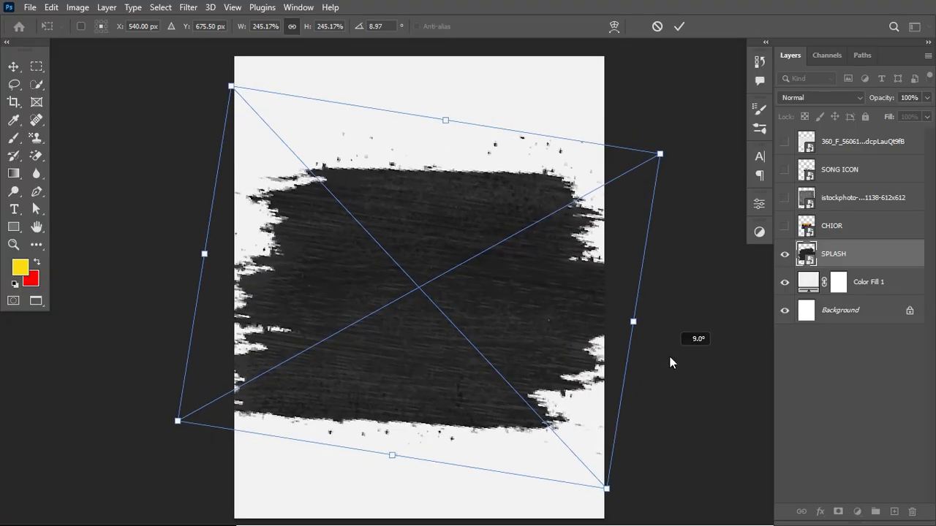
drag(549, 303, 544, 481)
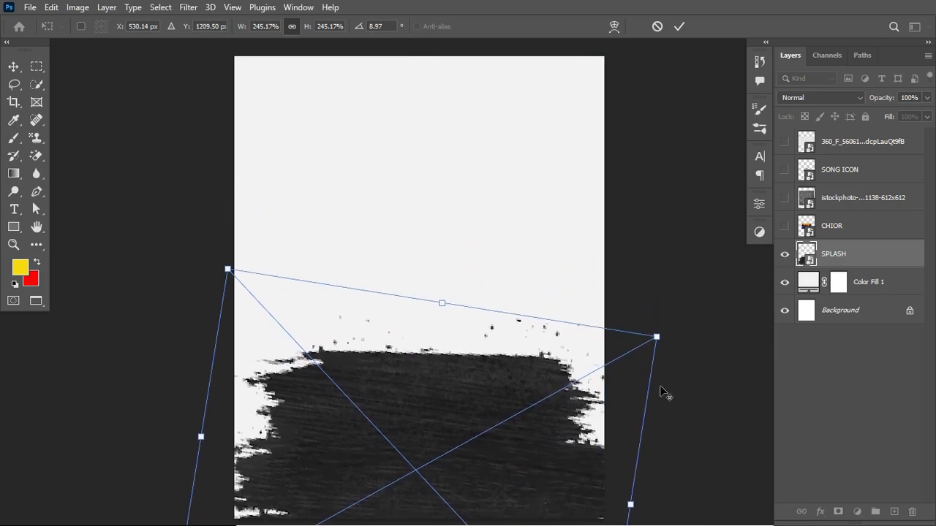
click(658, 338)
drag(657, 338, 691, 336)
drag(550, 410, 554, 430)
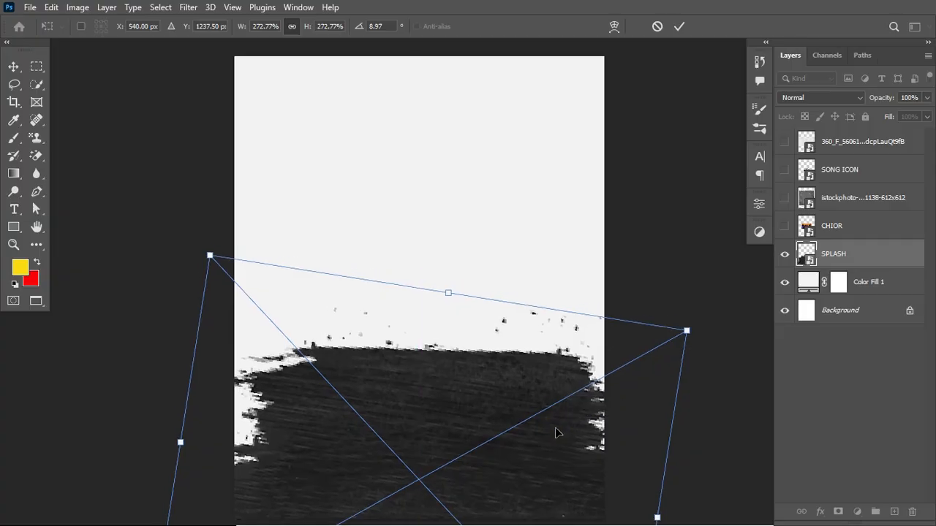
key(Return)
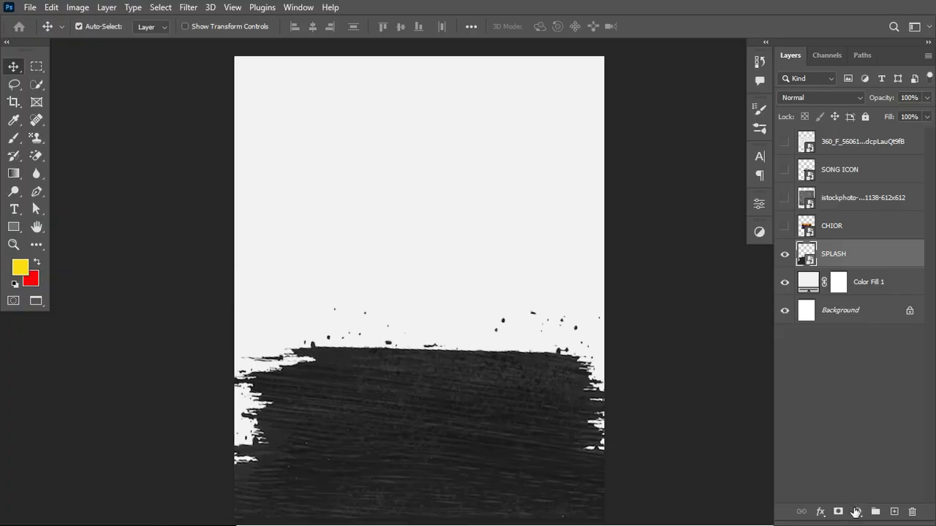
Add a yellow #fada05 Solid Color fill above SPLASH and clip it to the brush shape
click(856, 511)
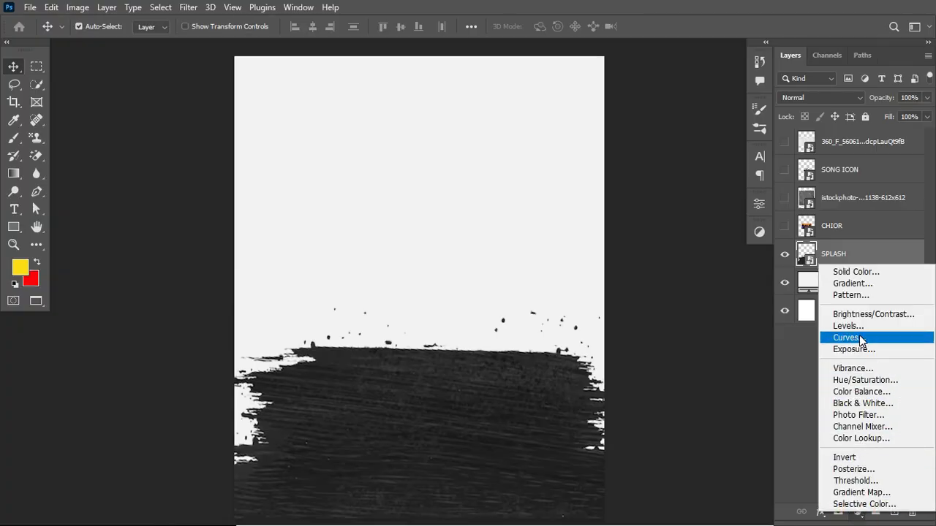
click(857, 273)
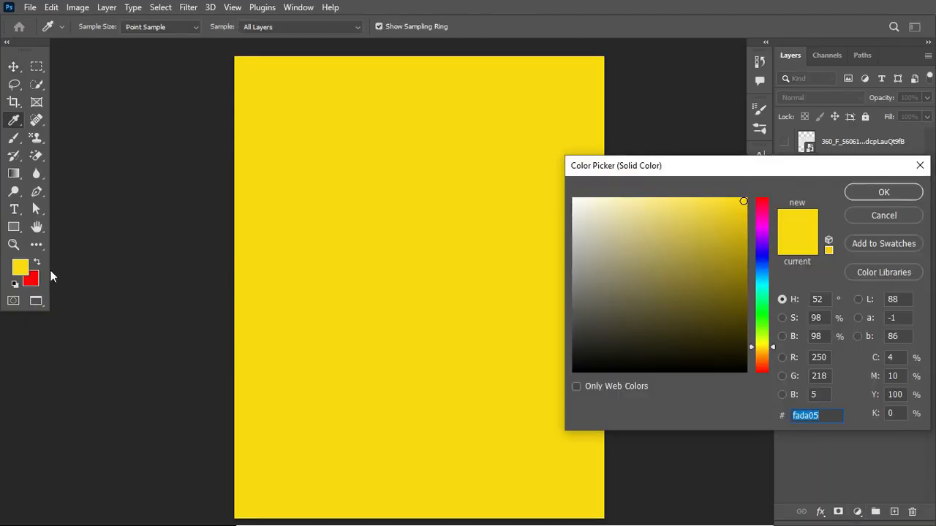
click(827, 414)
click(884, 193)
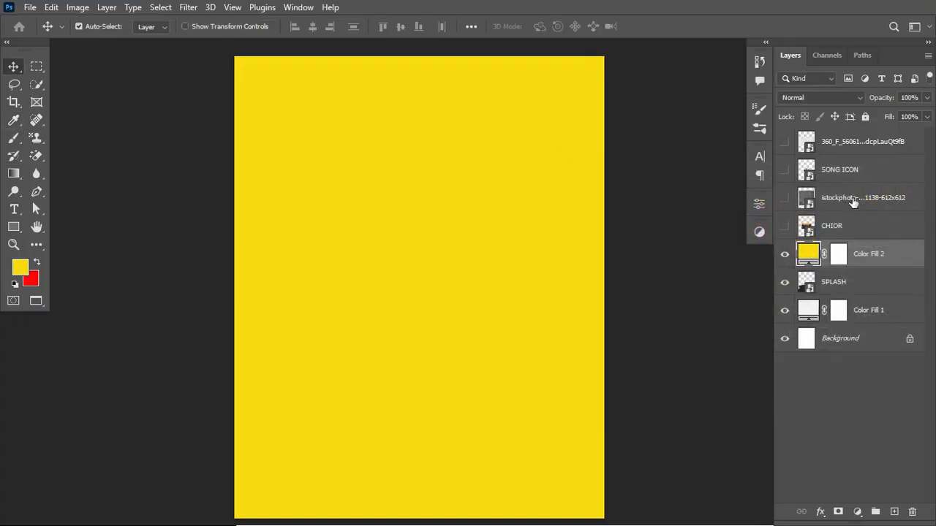
right_click(886, 254)
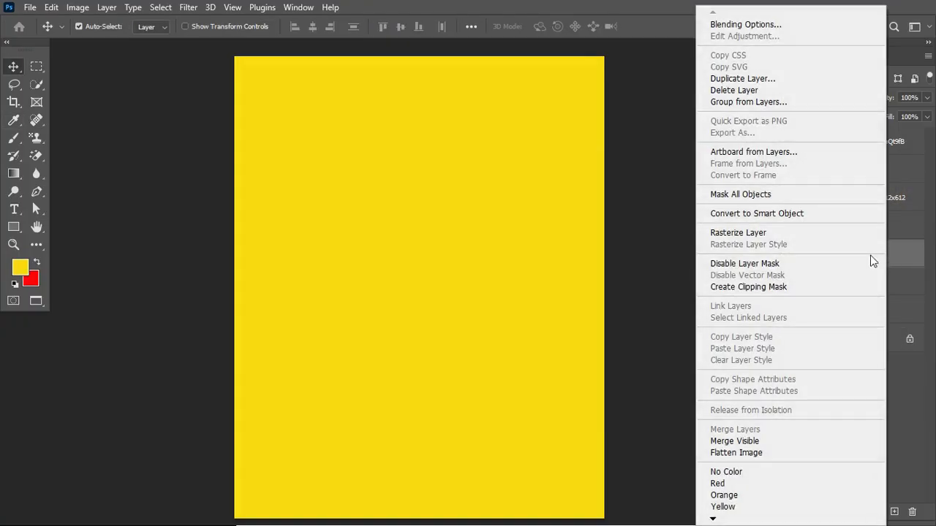
click(777, 287)
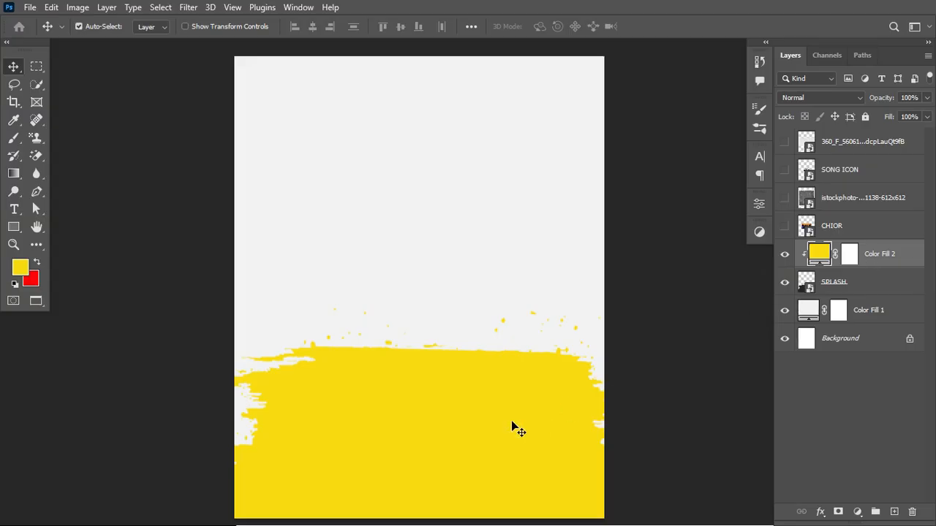
Show the CHIOR photo layer and convert it to a smart object
click(783, 227)
click(796, 226)
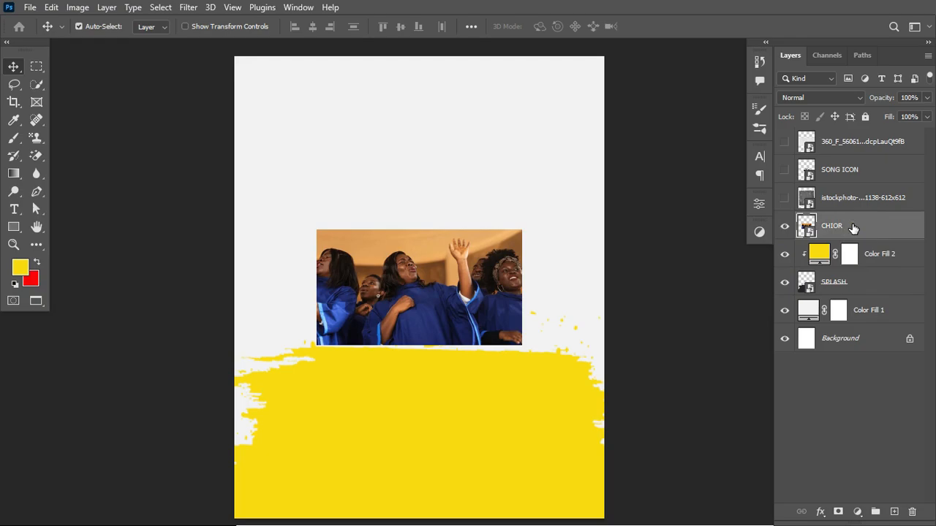
right_click(853, 226)
click(762, 162)
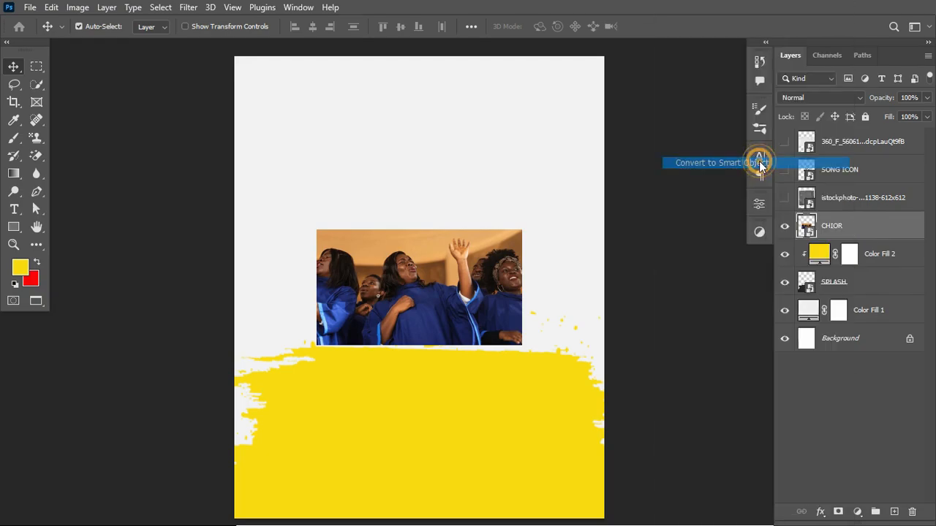
Scale the choir photo to about 180% so it spans the canvas width, and move it down to the canvas's lower edge
key(ctrl+t)
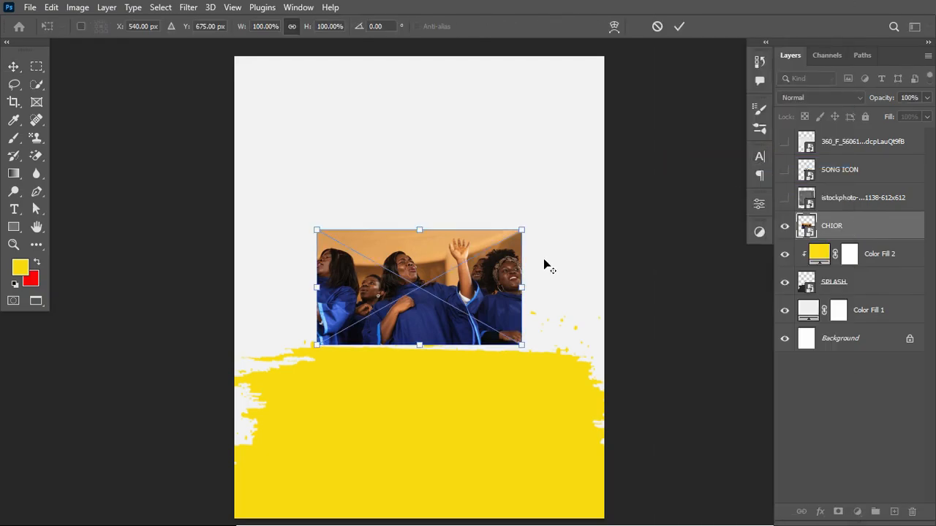
drag(522, 287, 609, 309)
drag(526, 271, 517, 414)
key(Return)
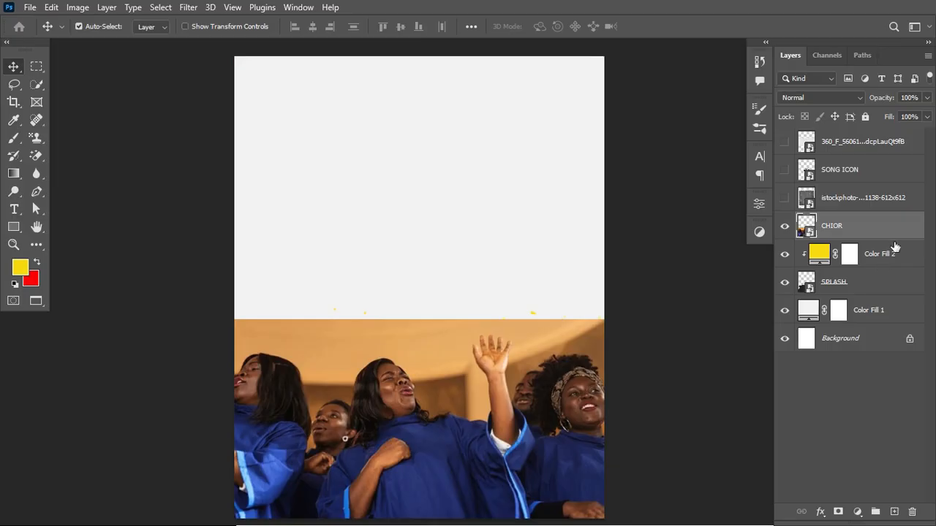
Clip the CHIOR photo to the SPLASH shape and set its blend mode to Hard Light
right_click(891, 223)
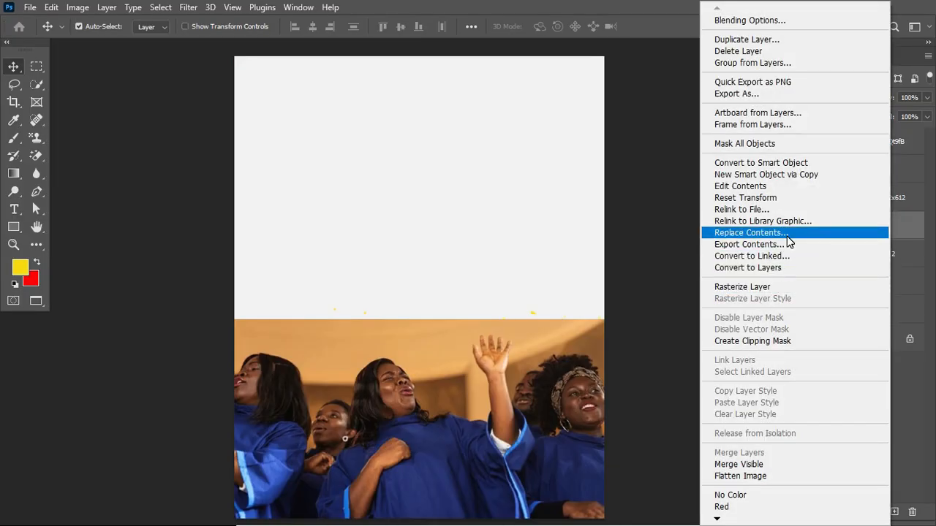
click(779, 341)
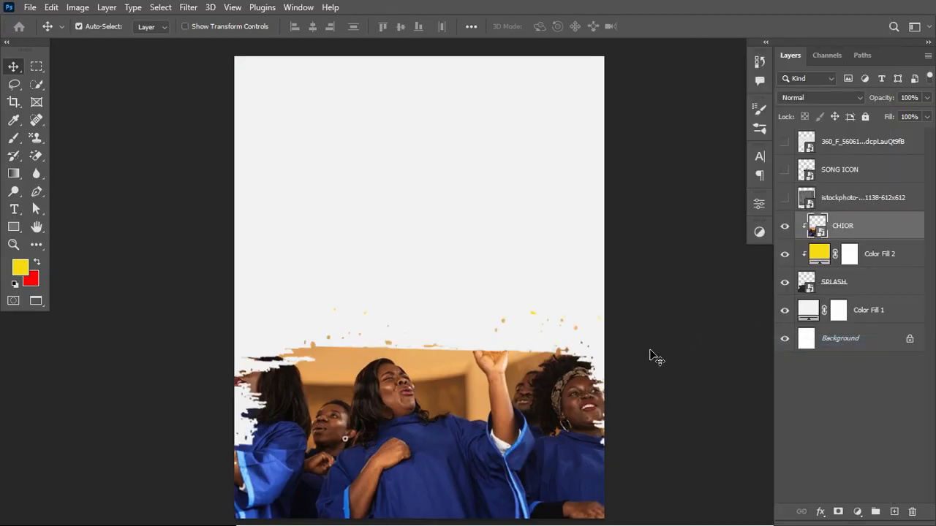
click(847, 98)
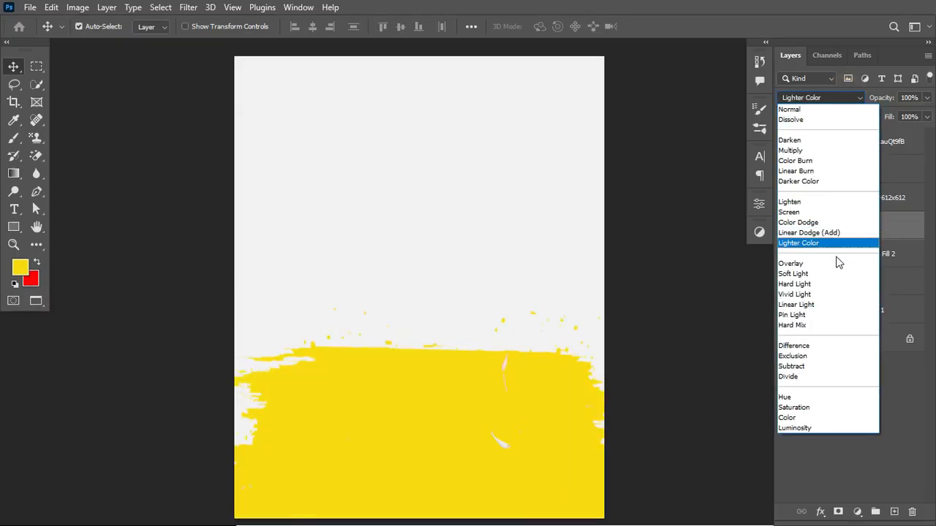
click(828, 284)
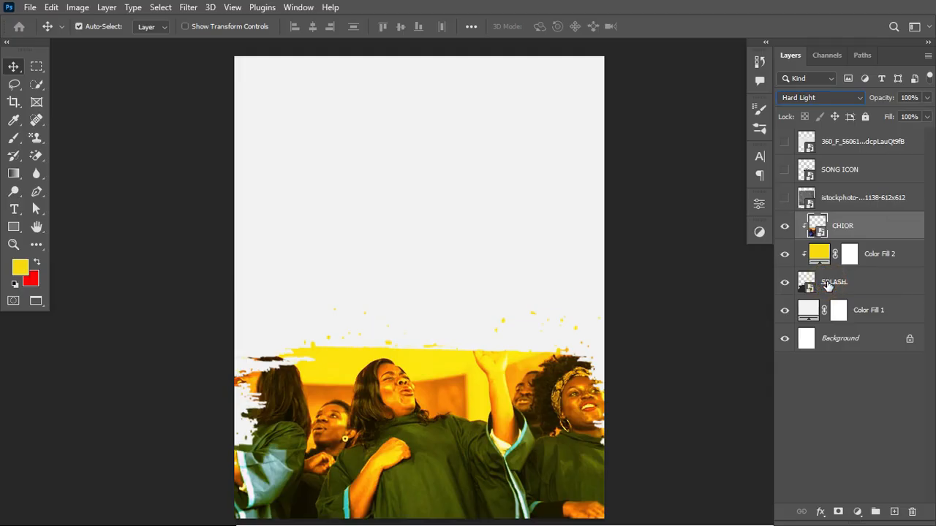
Move the choir photo down to about Y 1143 px so the raised hand fits inside the brush shape
key(ctrl+t)
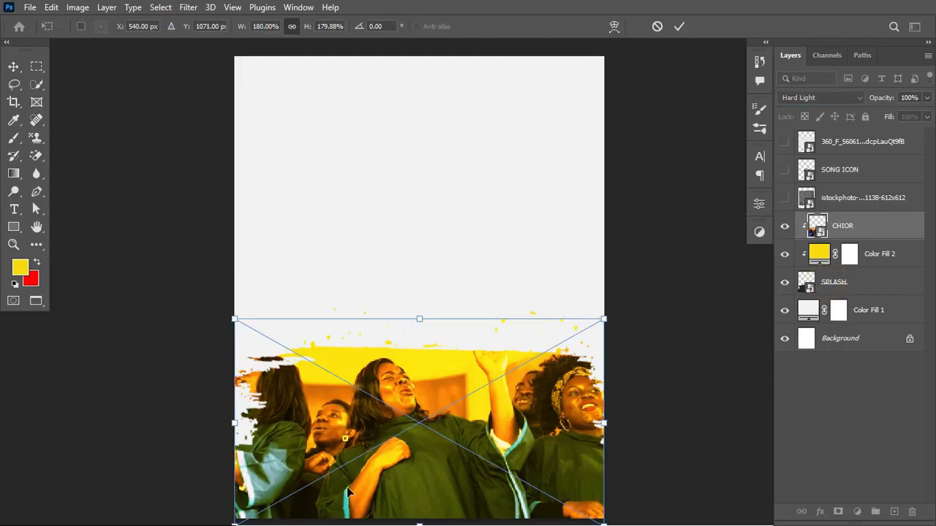
drag(384, 416, 384, 438)
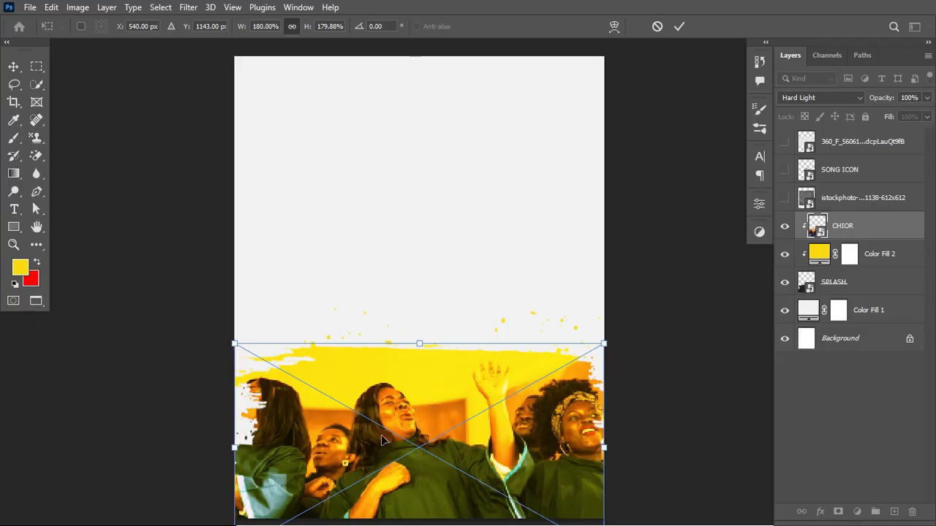
key(Return)
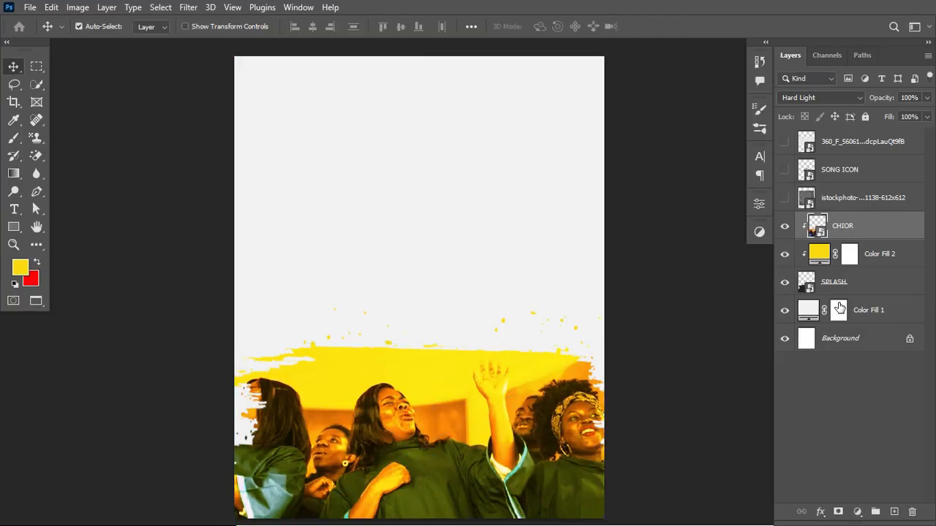
Enlarge the SPLASH layer to about 316%, rotate it to about 13.25°, and move it to about X 494, Y 1274 px
click(851, 282)
key(ctrl+t)
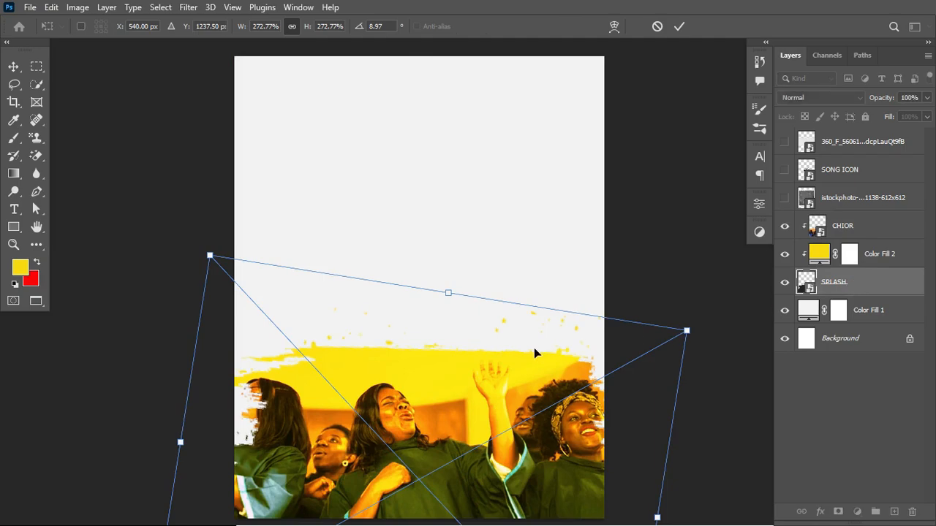
drag(451, 292, 494, 268)
drag(524, 213, 547, 226)
drag(485, 282, 472, 298)
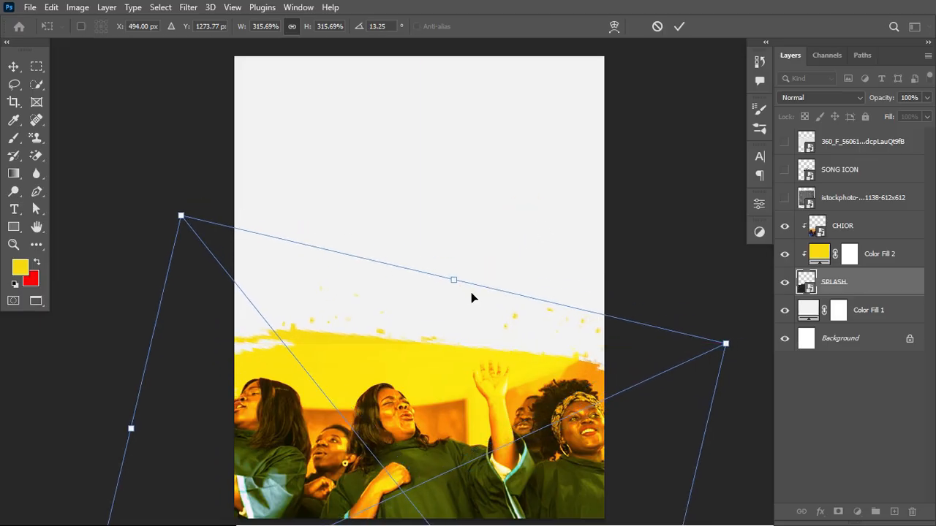
key(Return)
Open the CHIOR photo in the Camera Raw Filter and set Texture to +73 and Clarity to +42
click(862, 227)
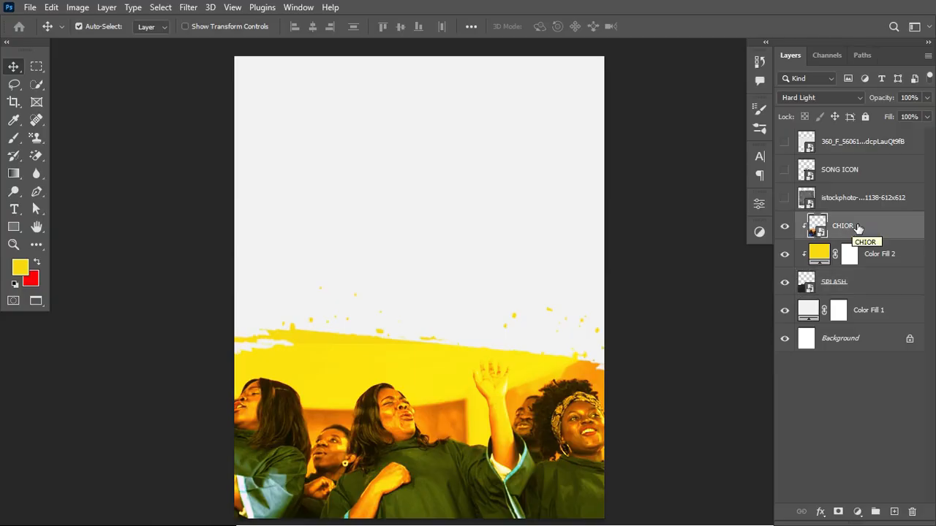
click(855, 226)
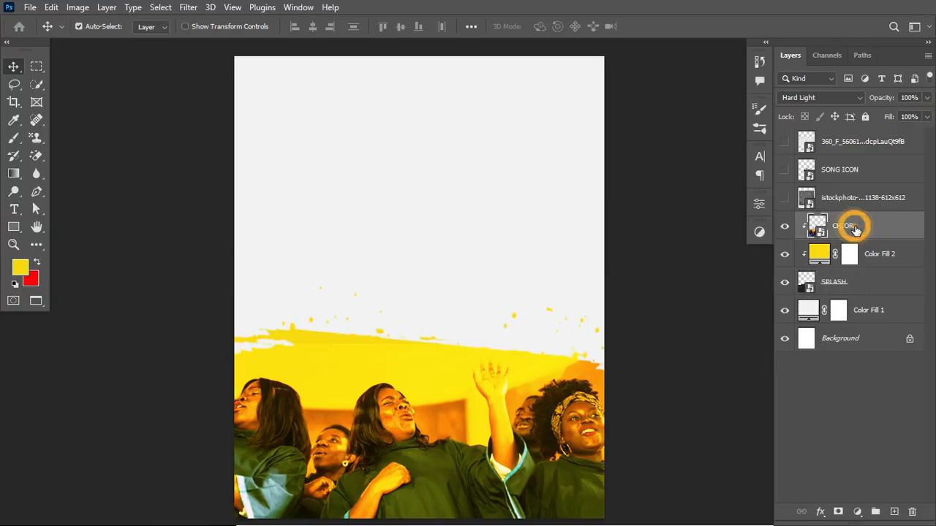
click(187, 7)
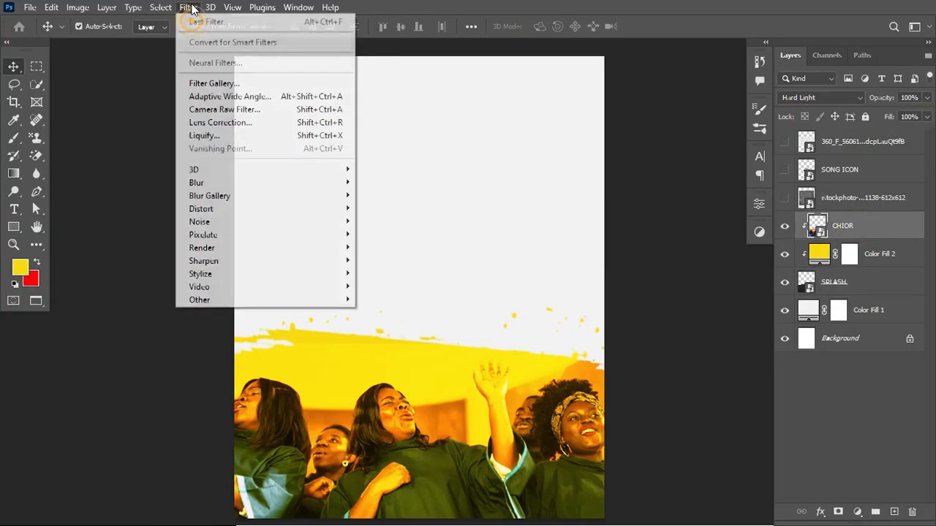
click(237, 111)
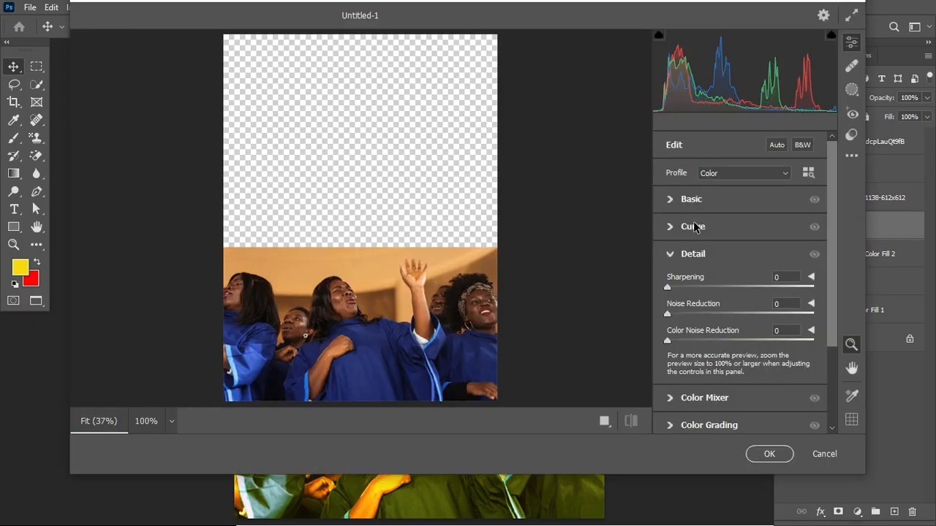
click(669, 200)
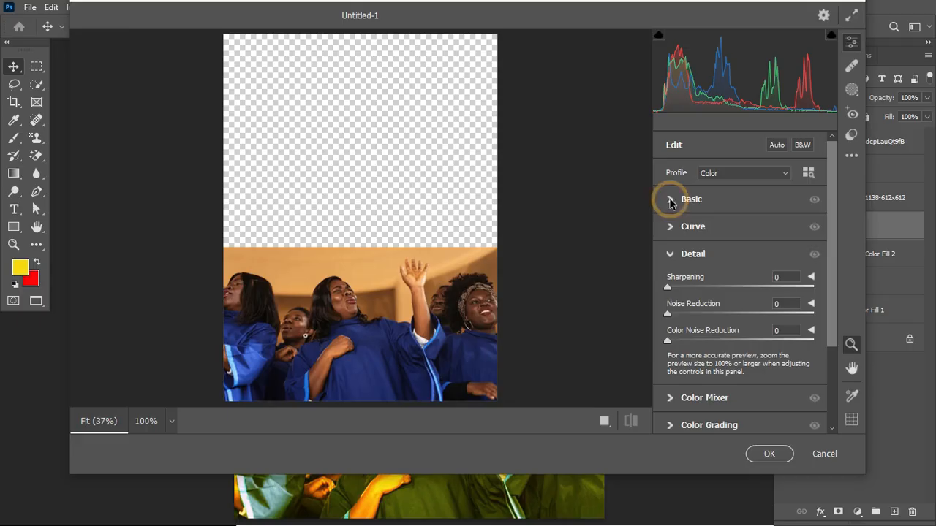
drag(741, 390, 794, 390)
drag(742, 411, 771, 412)
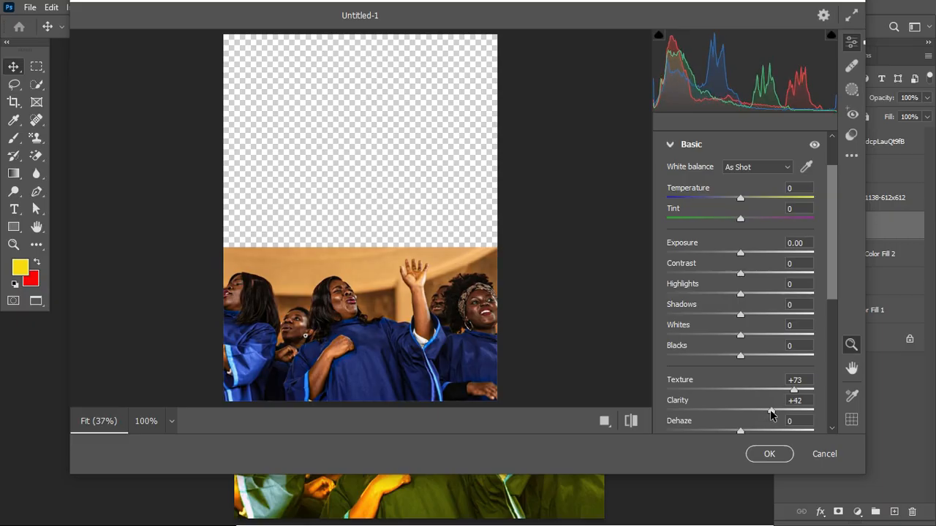
Set Sharpening to 64 and Noise Reduction to 14, compare before and after, and apply the filter
click(668, 147)
click(670, 253)
drag(709, 289, 730, 287)
drag(667, 315, 687, 317)
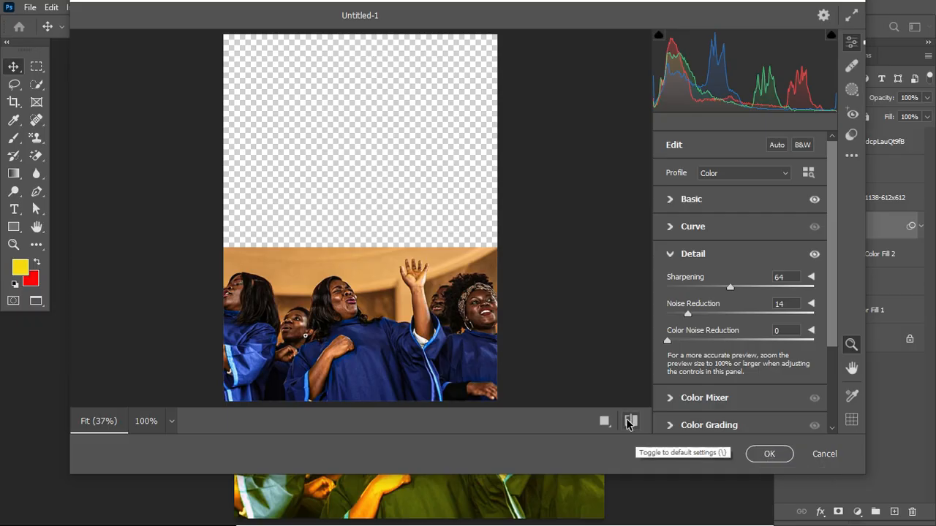
click(604, 423)
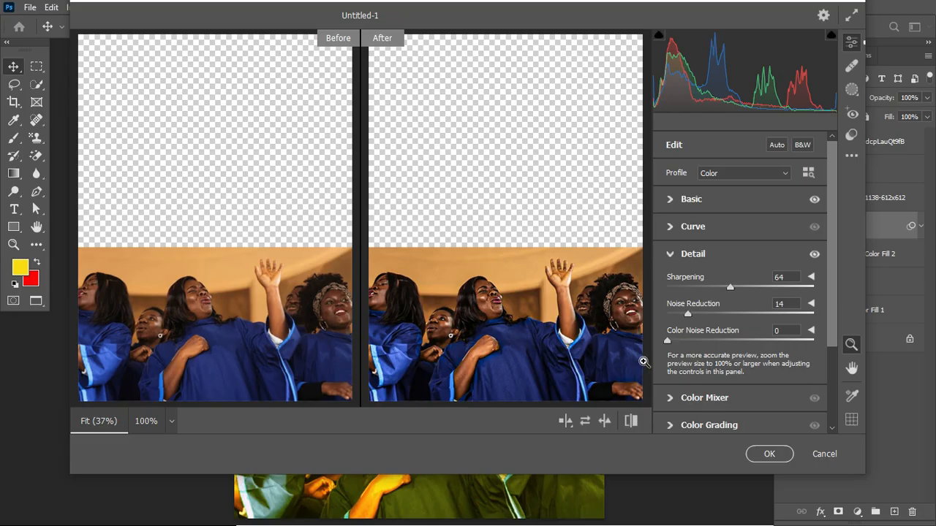
click(769, 454)
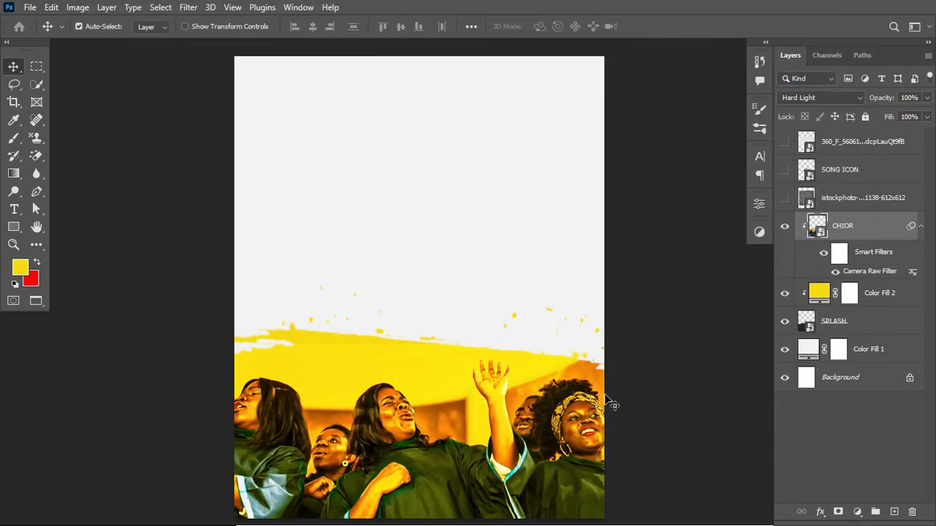
Group the CHIOR, Color Fill 2 and SPLASH layers and name the group CHOIR
click(920, 229)
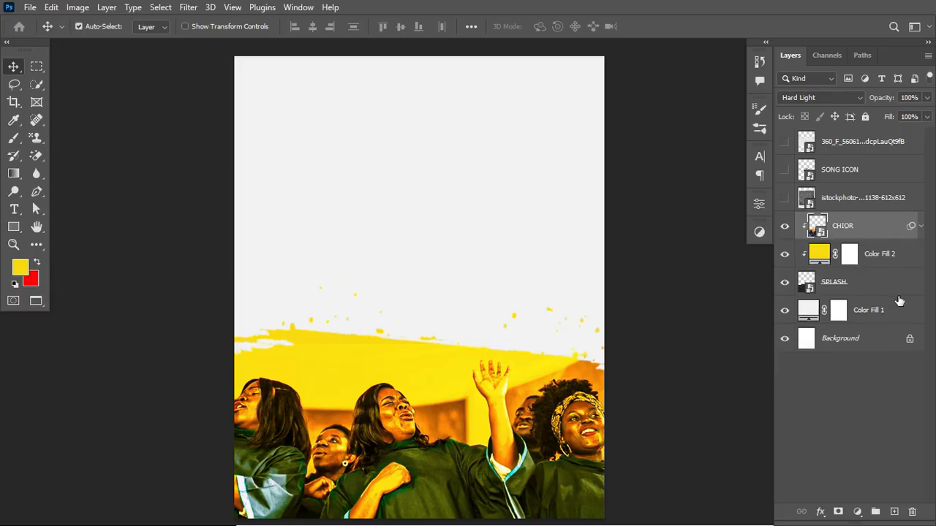
click(865, 233)
shift+click(855, 290)
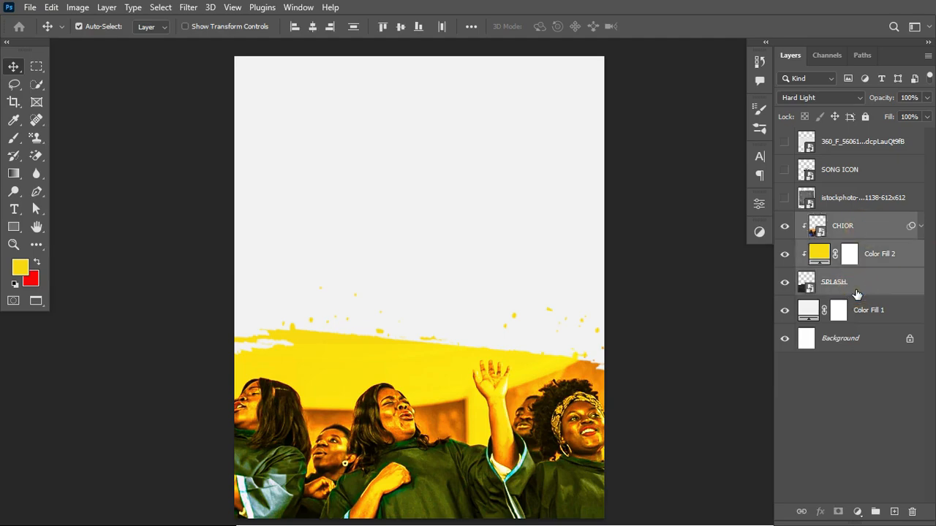
key(ctrl+g)
double_click(839, 220)
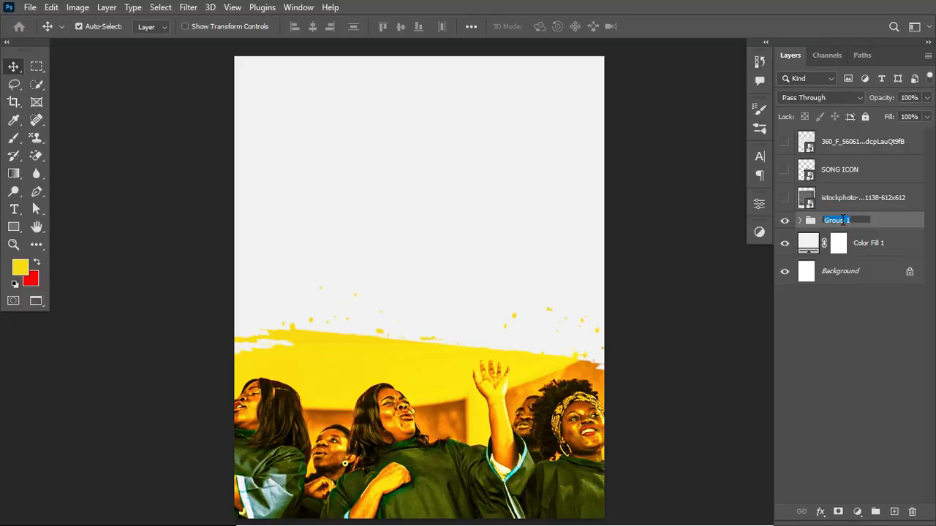
text(CHOIR)
key(Return)
Show the istockphoto texture layer and scale it up from its centre so it covers the whole canvas
click(785, 201)
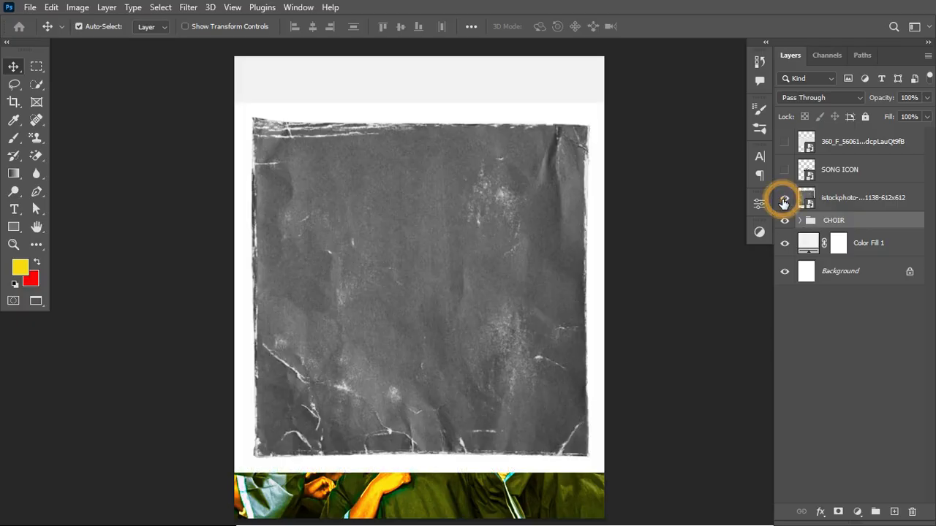
click(849, 201)
key(ctrl+t)
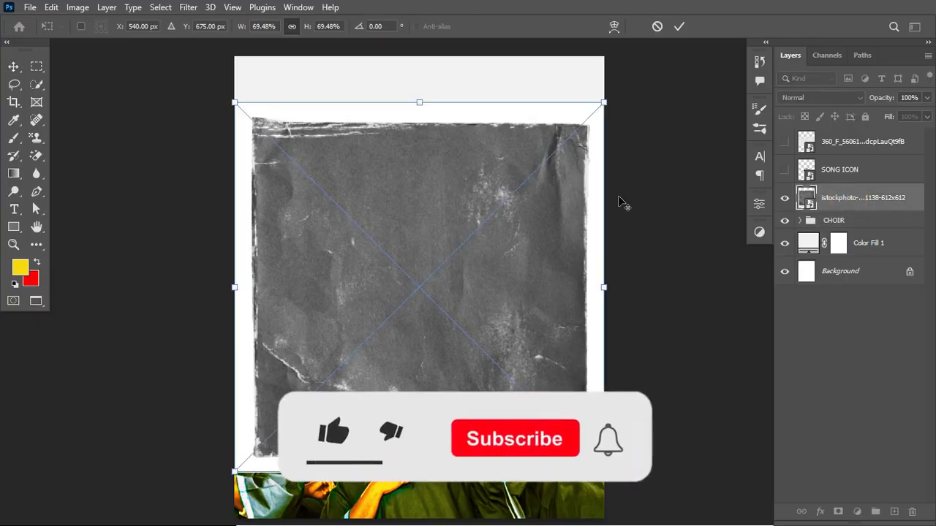
drag(604, 283, 700, 309)
key(Return)
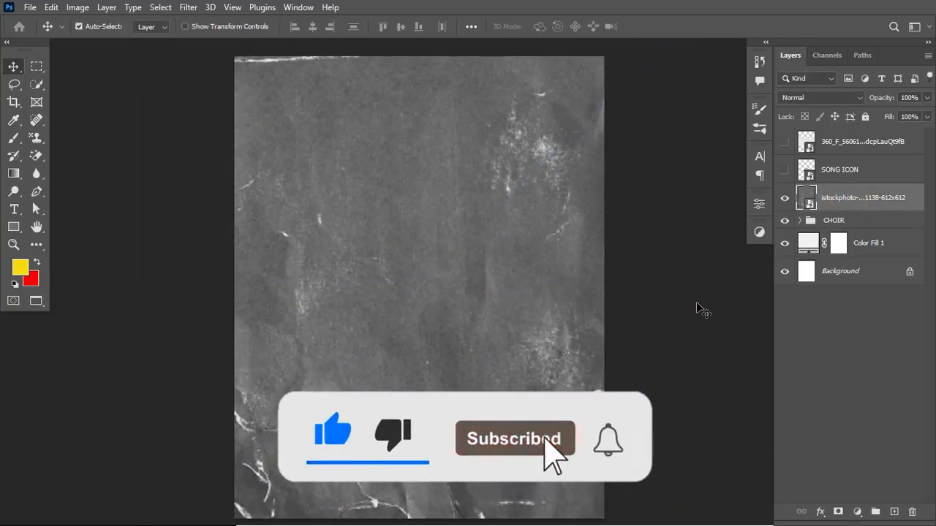
Set the istockphoto texture layer's blend mode to Screen and its opacity to 20%
click(859, 100)
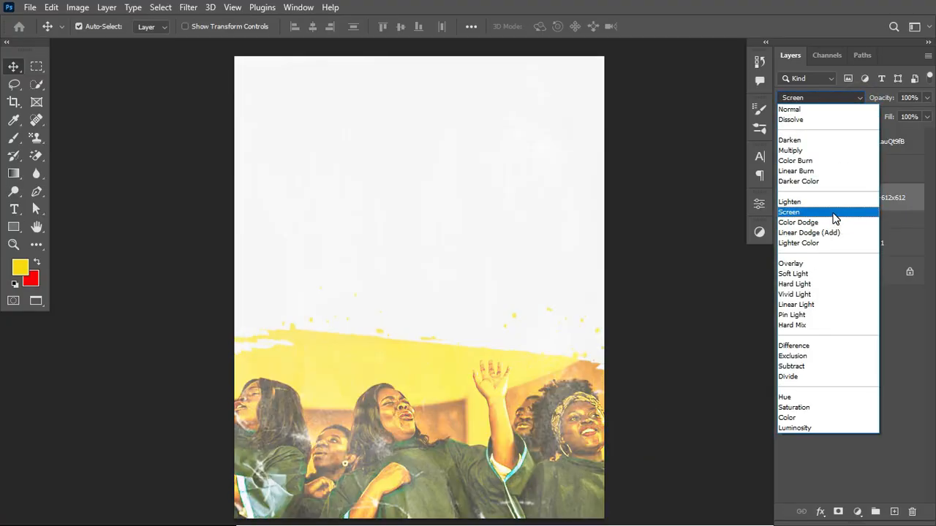
click(830, 212)
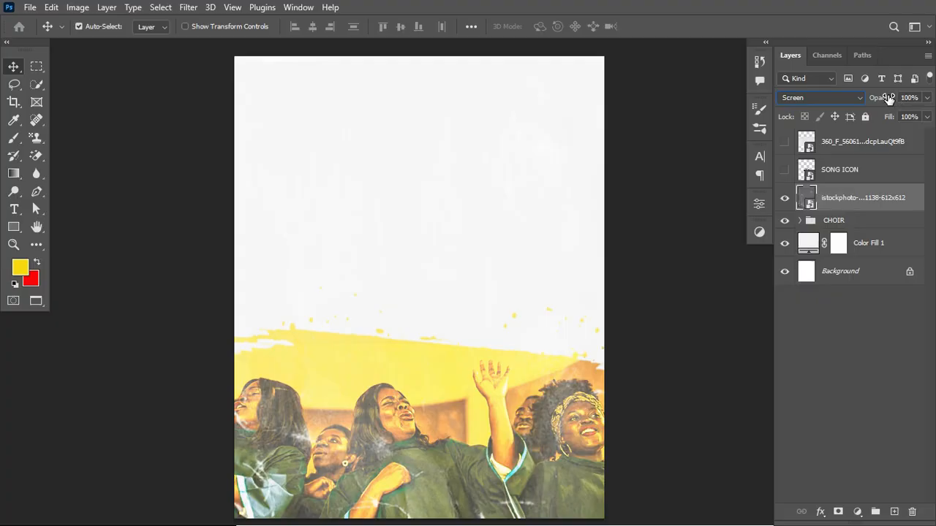
key(2)
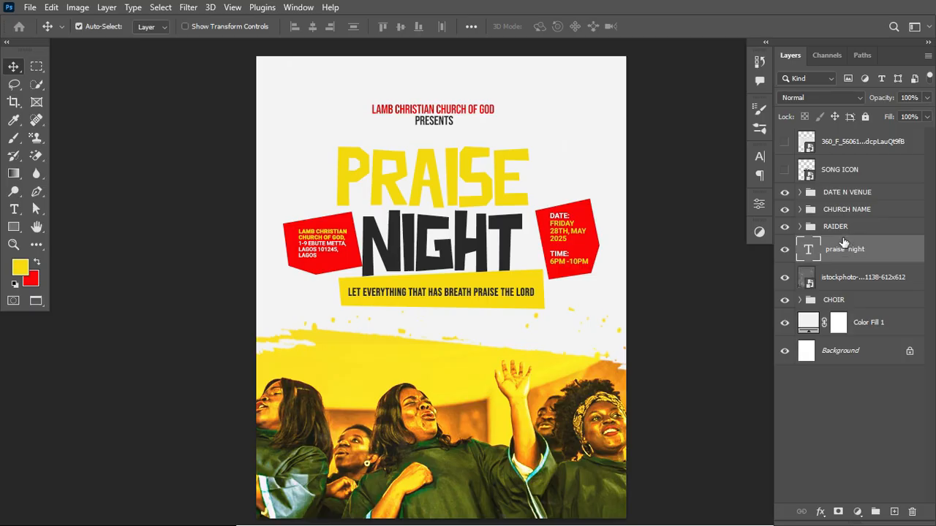
Move the praise night text layer beneath the istockphoto texture layer
click(503, 188)
drag(855, 249, 852, 292)
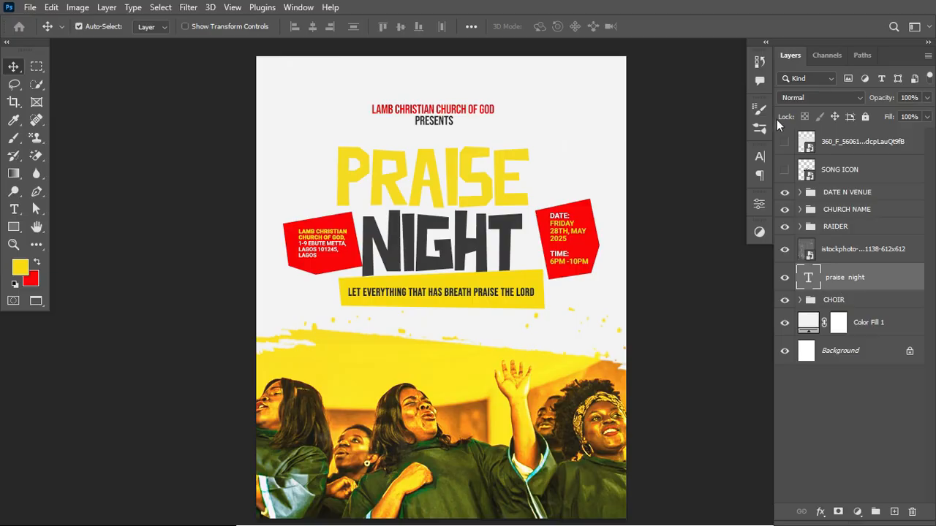
Check the character settings of the praise night title and the church name text, and the hex code of the red background color
click(760, 155)
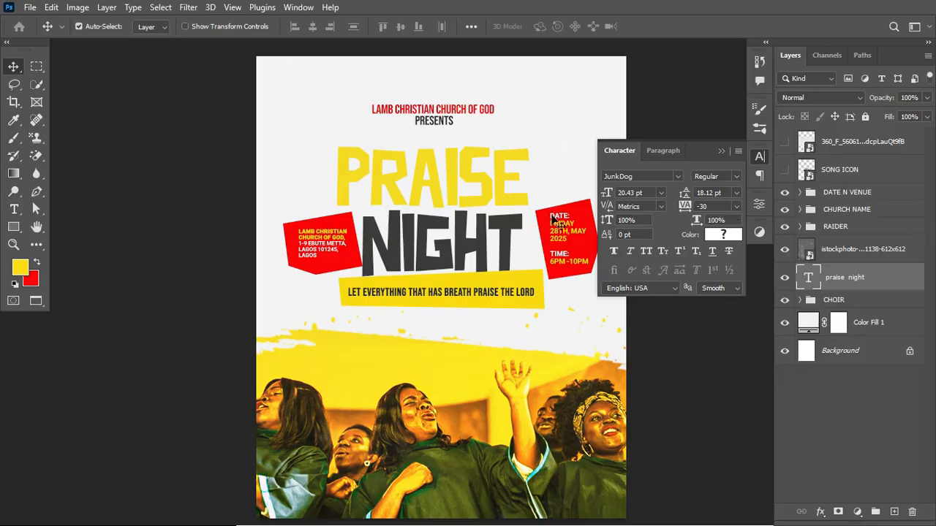
click(442, 111)
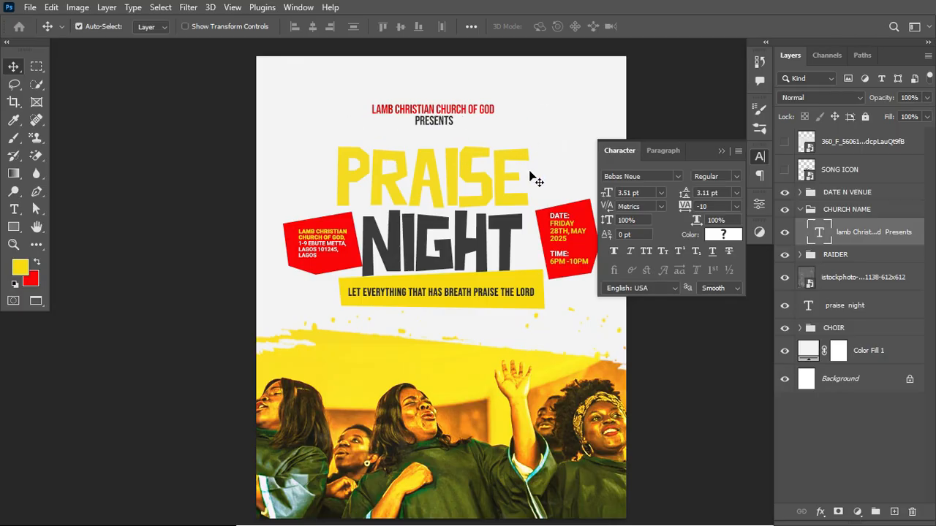
click(340, 265)
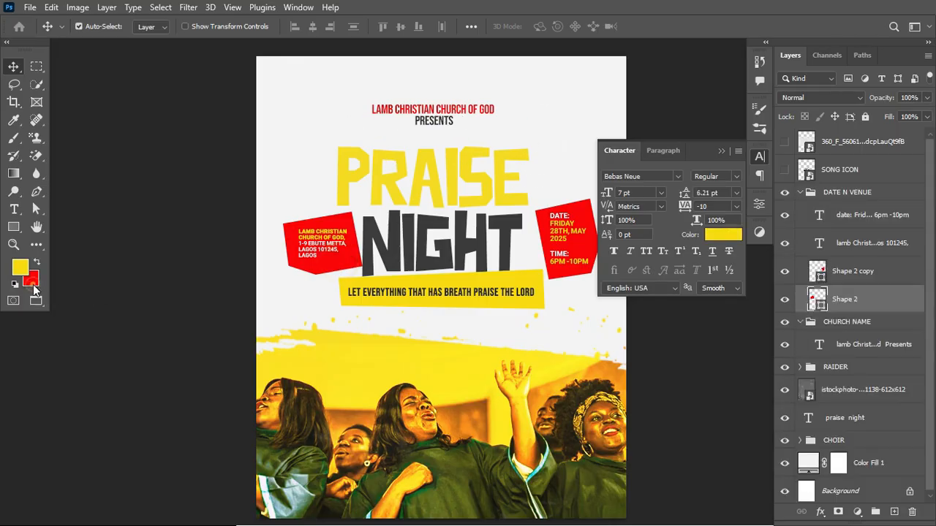
click(32, 282)
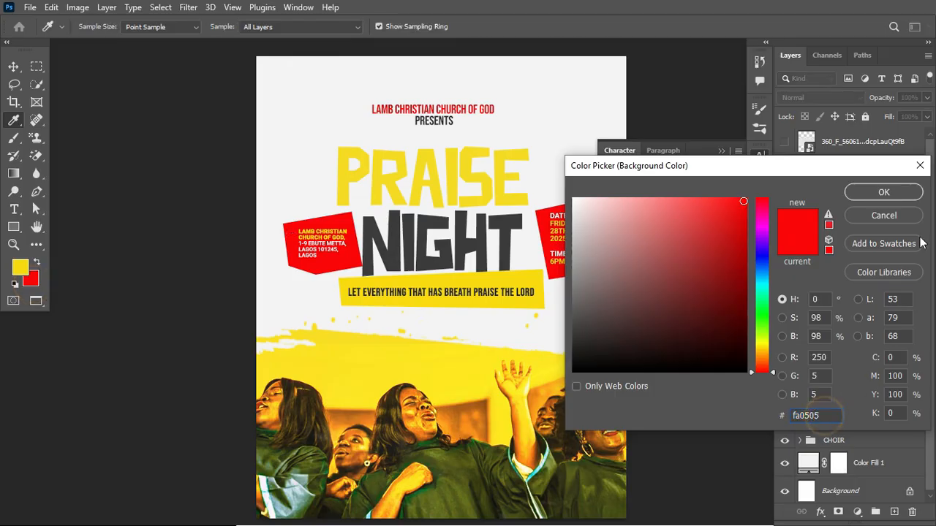
click(883, 214)
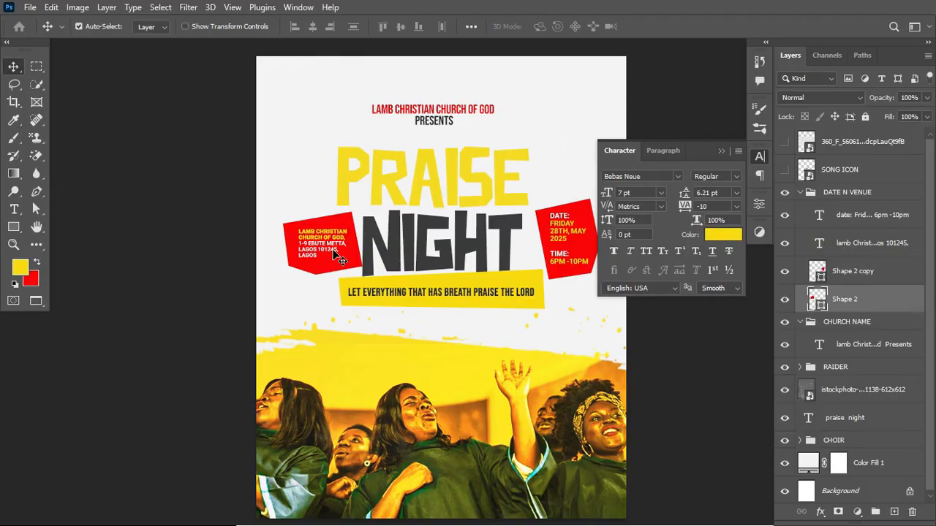
Examine the red venue and date tags up close, and select the red shape behind the date
key(ctrl+plus)
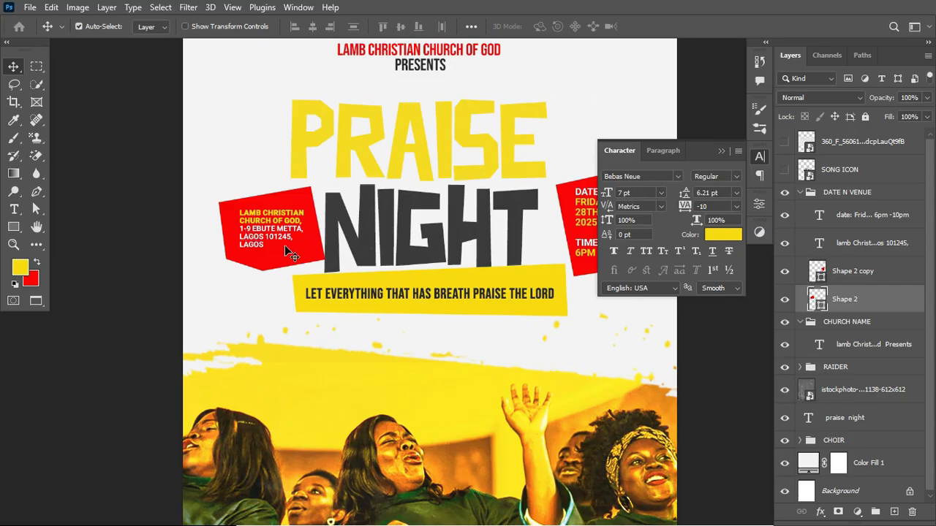
scroll(285, 247, right, 3)
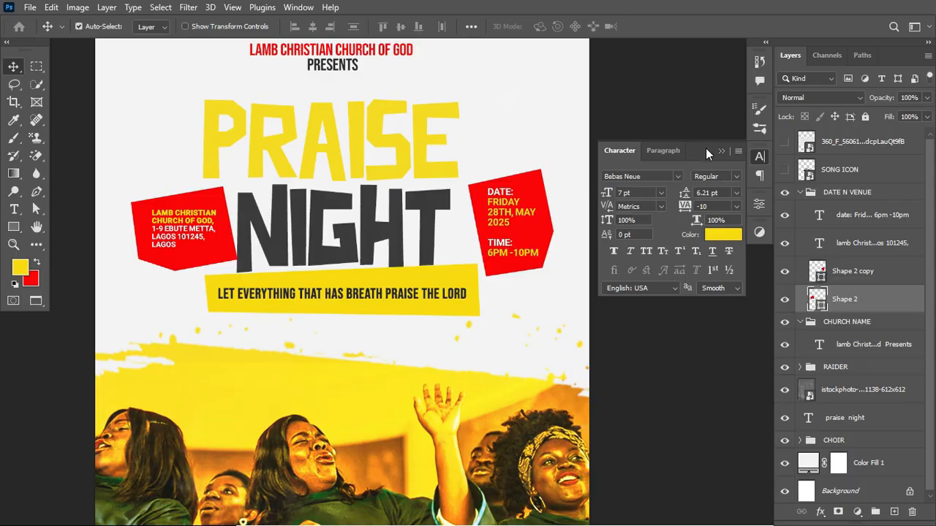
key(ctrl+minus)
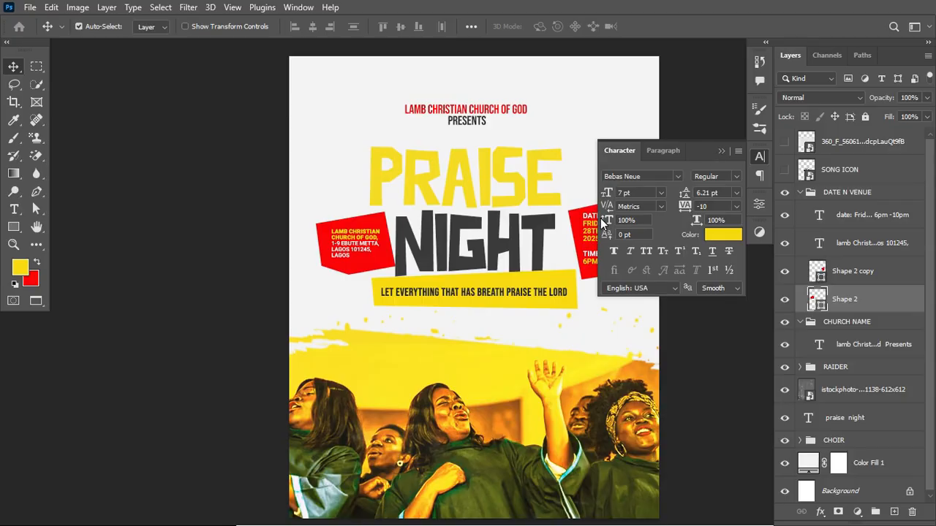
scroll(551, 234, right, 2)
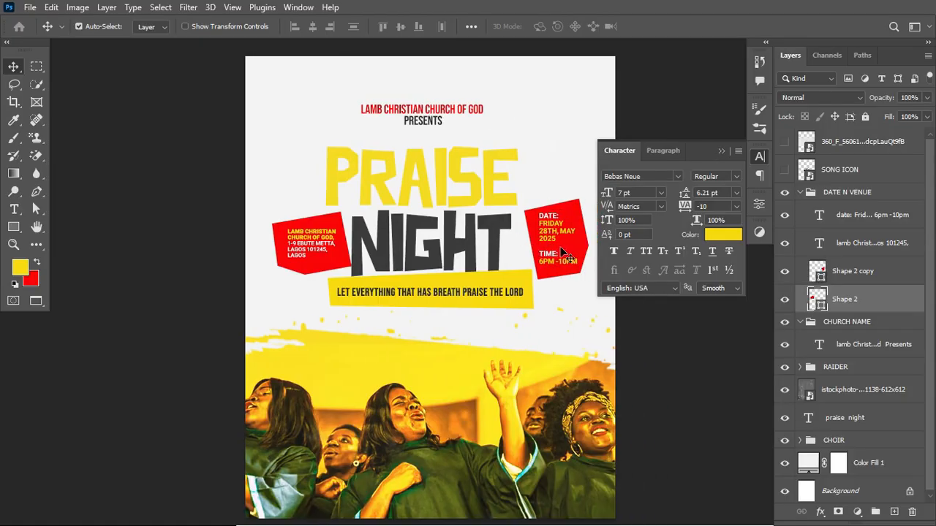
click(571, 249)
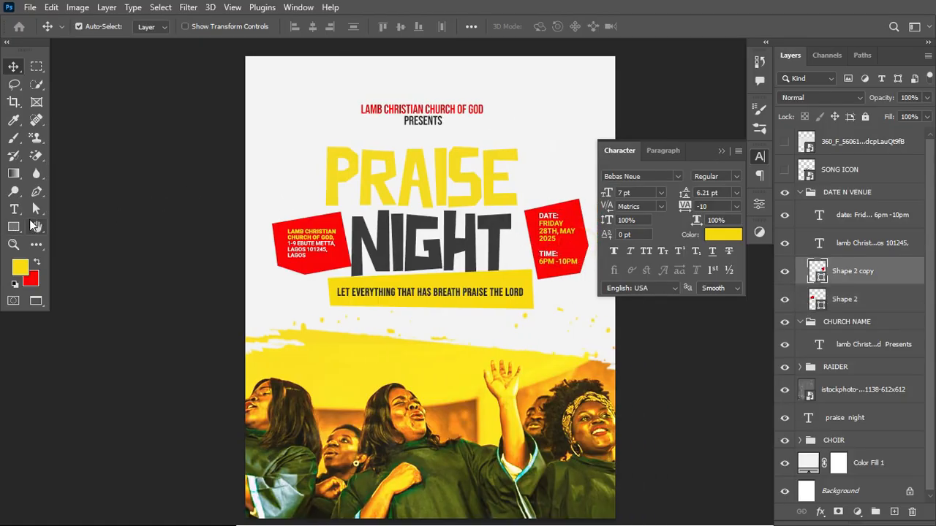
Draw a closed five-sided red shape about 242 x 248 px near the flyer's upper-left corner with the Pen tool in Shape mode
click(37, 192)
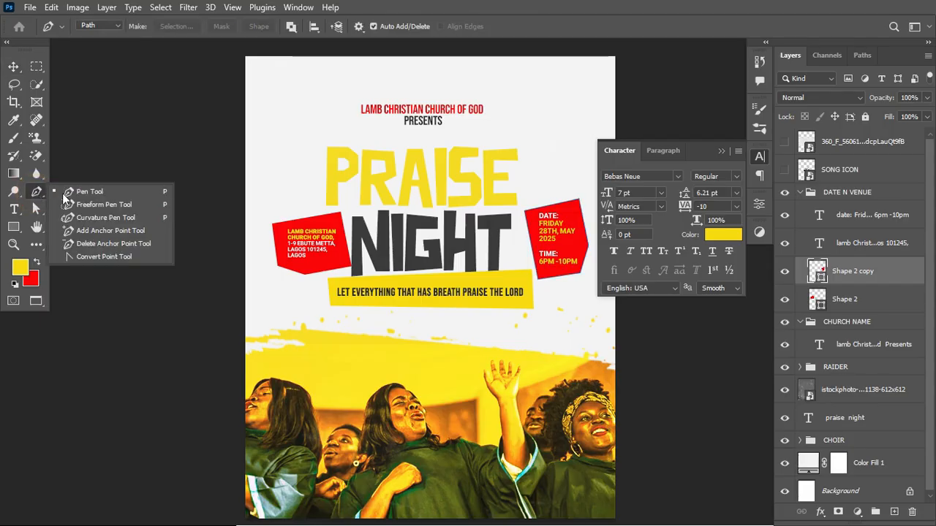
click(79, 192)
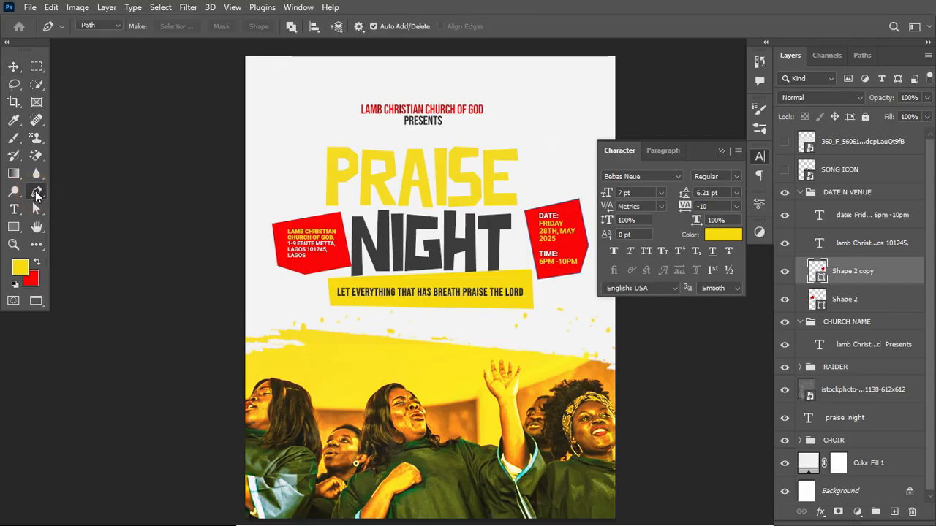
click(36, 193)
click(80, 189)
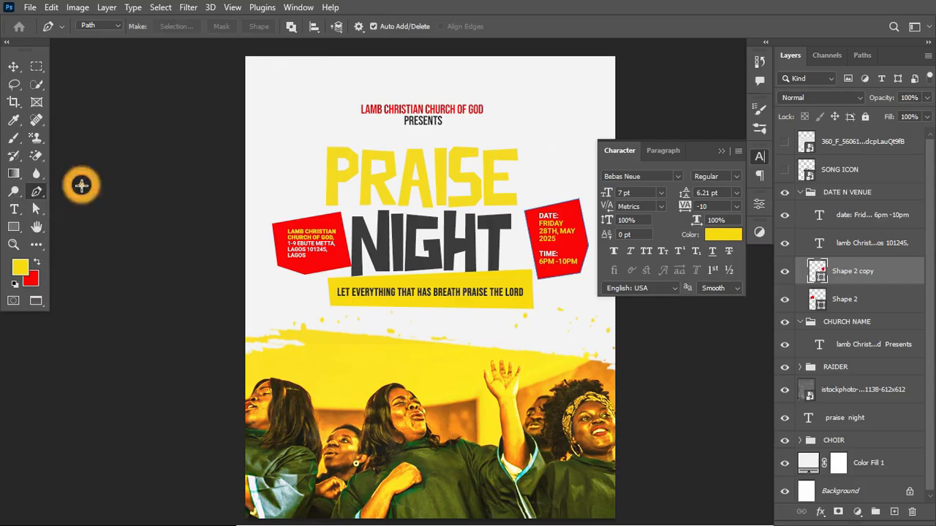
click(113, 28)
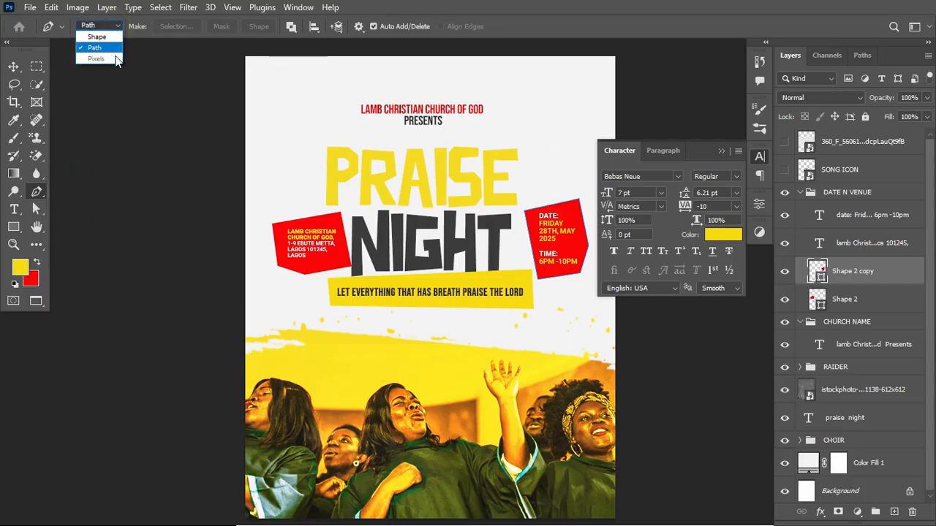
click(97, 38)
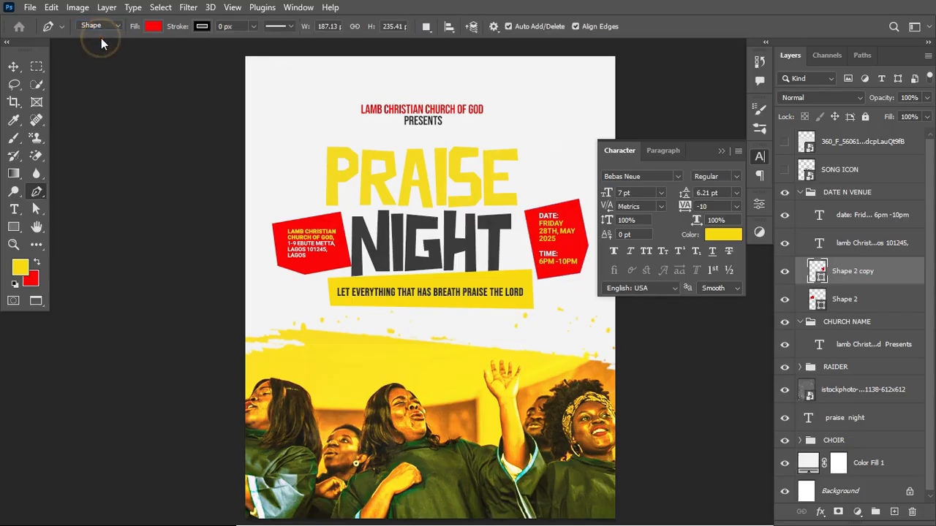
click(271, 173)
click(270, 126)
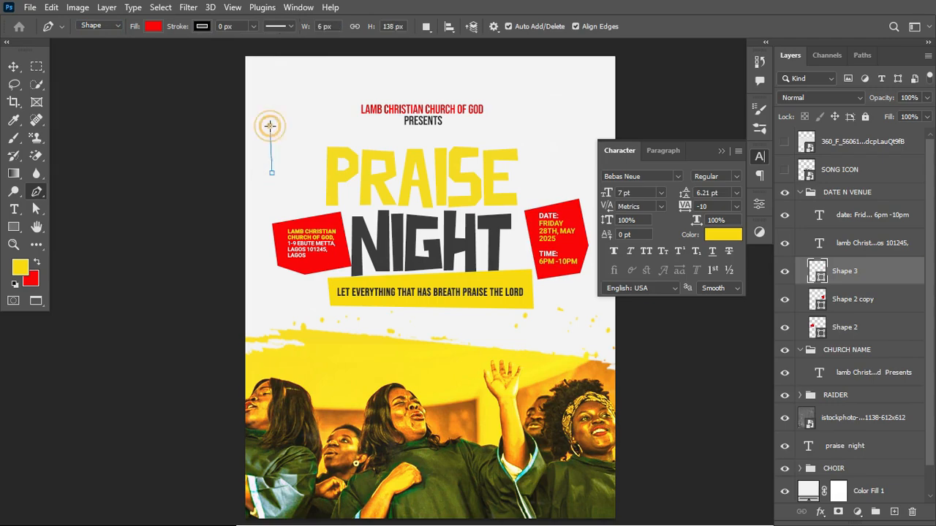
click(327, 111)
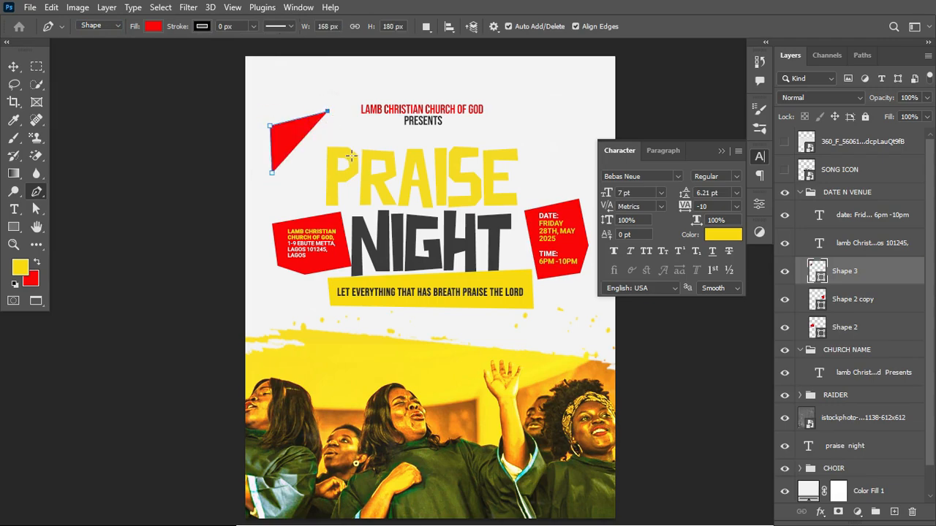
click(353, 160)
click(309, 196)
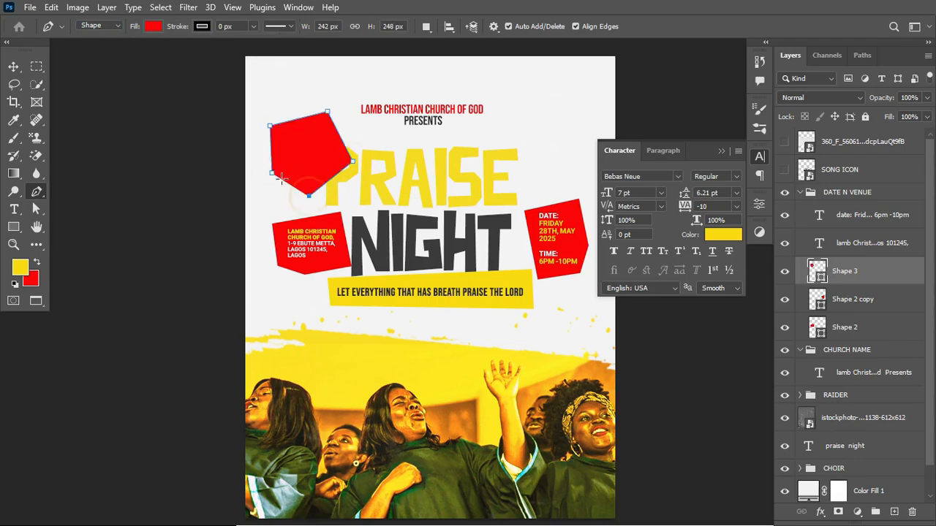
click(271, 173)
Move the five-sided shape up slightly and shift its bottom and upper corner points, reshaping it to about 236 x 174 px
drag(308, 199, 309, 180)
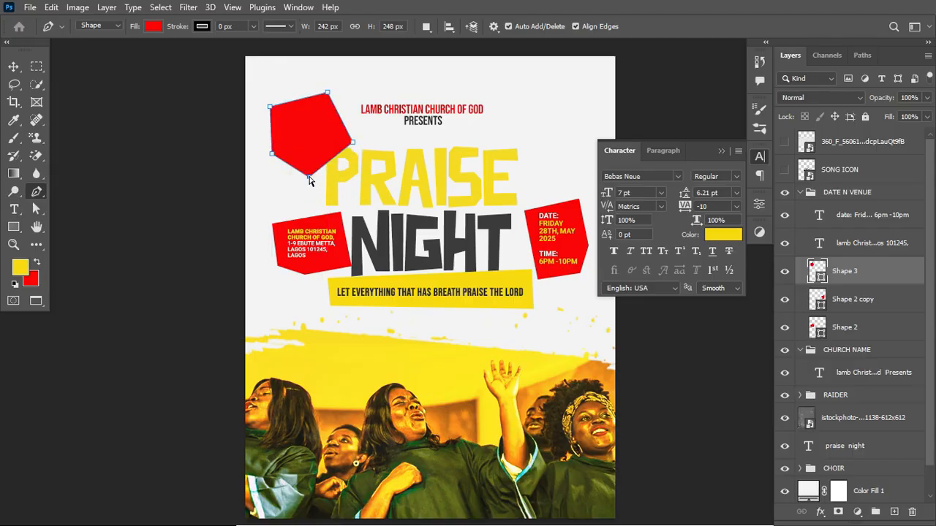
ctrl+click(309, 175)
drag(304, 165, 305, 166)
ctrl+click(271, 107)
drag(270, 107, 282, 108)
ctrl+click(324, 96)
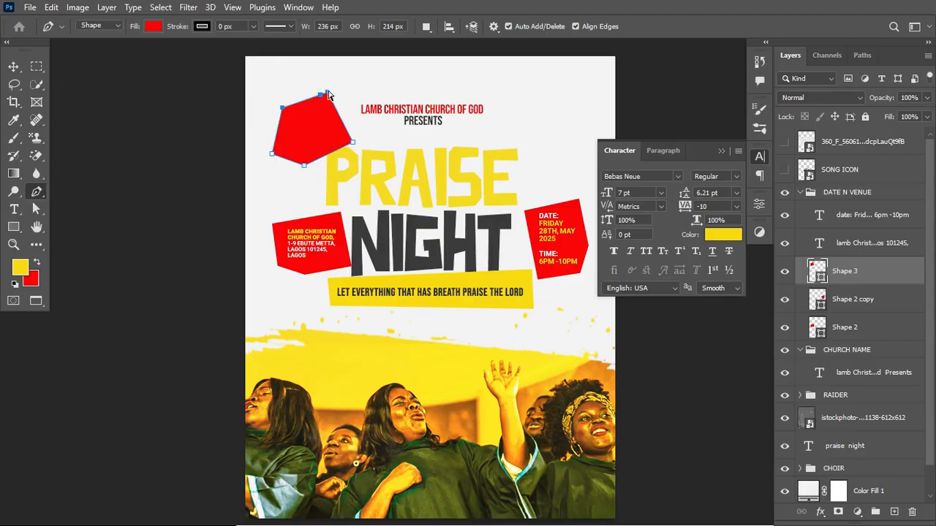
ctrl+click(329, 92)
drag(329, 95, 325, 109)
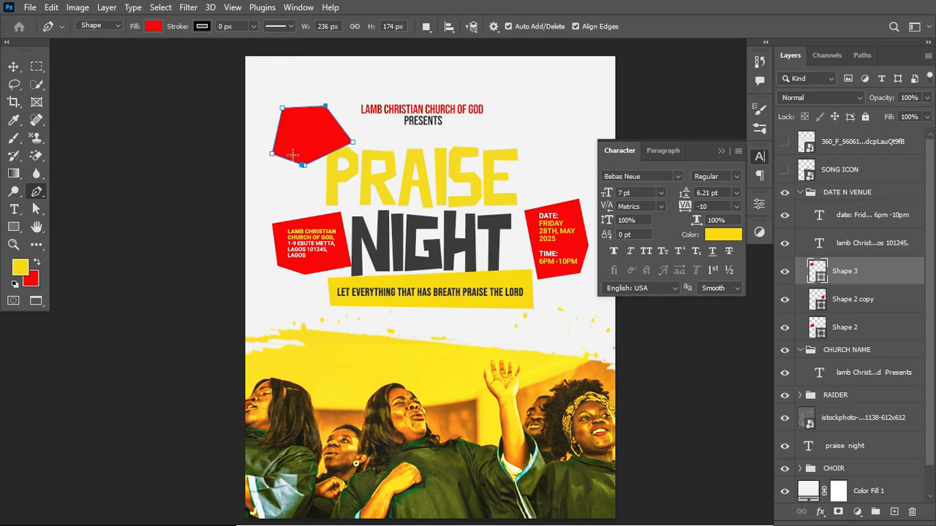
Delete the five-sided practice shape and keep the red shape behind the date
key(Delete)
key(Delete)
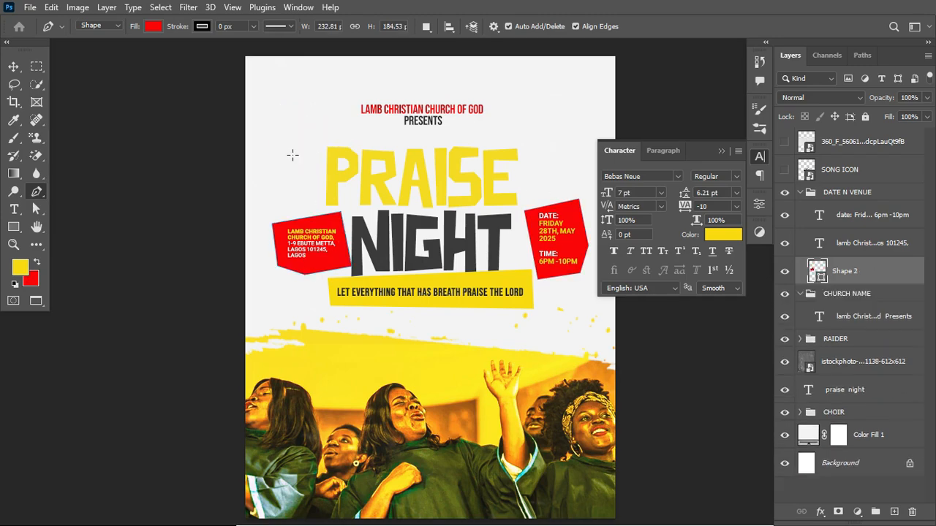
key(ctrl+z)
key(ctrl+z)
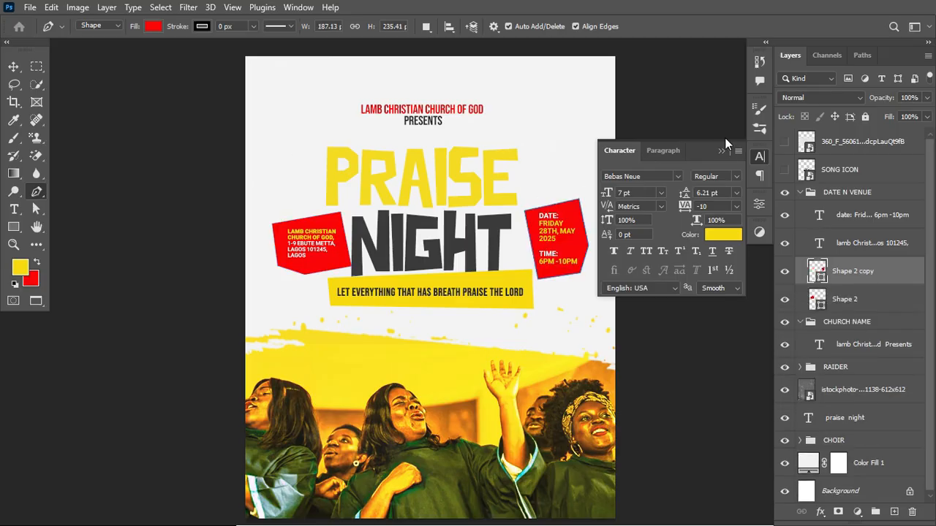
Check the font, style and size of the tagline on the yellow banner and of the venue address text
click(721, 150)
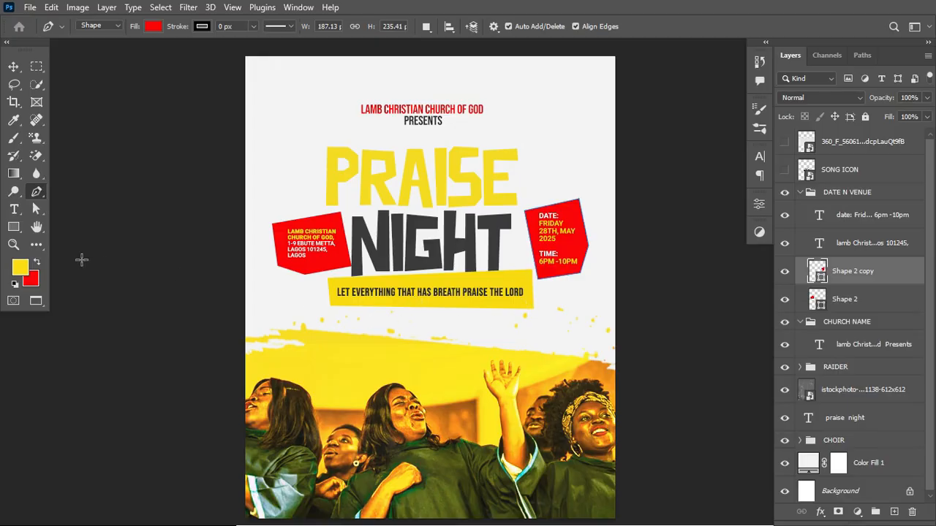
click(13, 67)
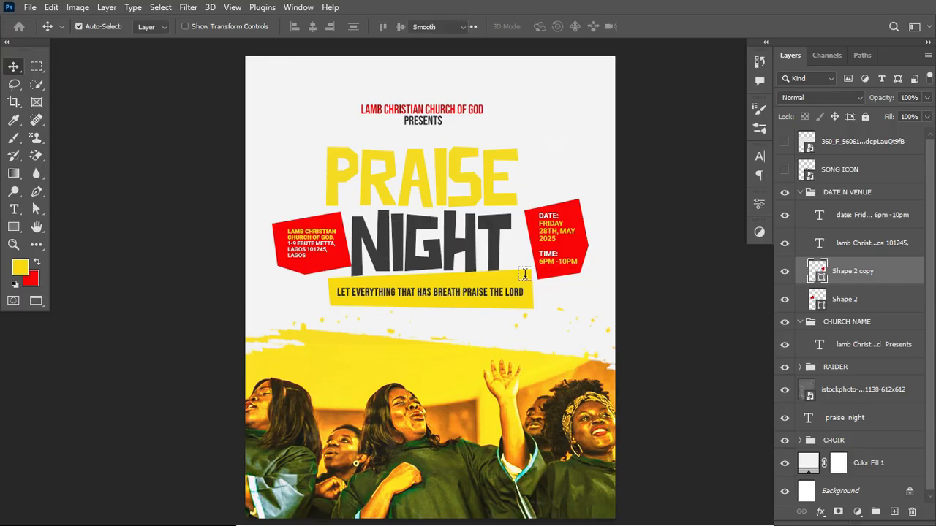
click(14, 209)
click(414, 291)
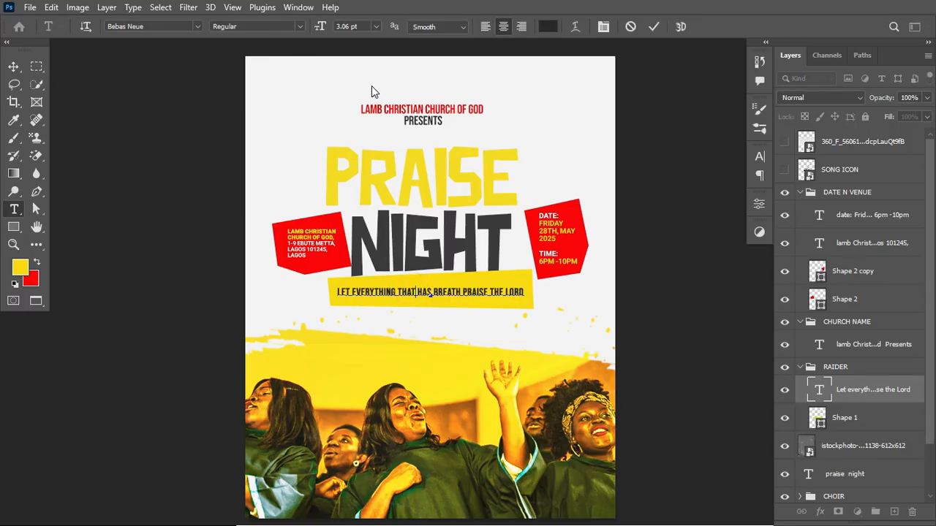
key(ctrl+Return)
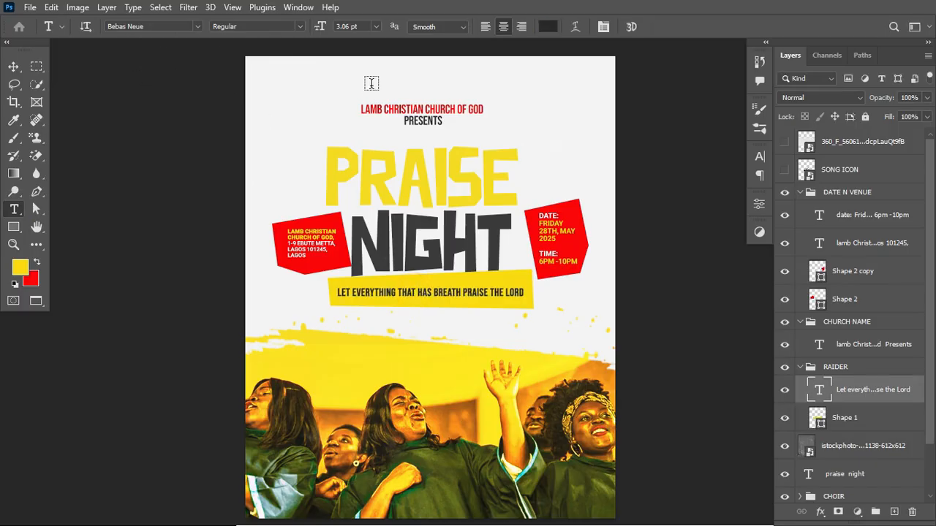
click(323, 231)
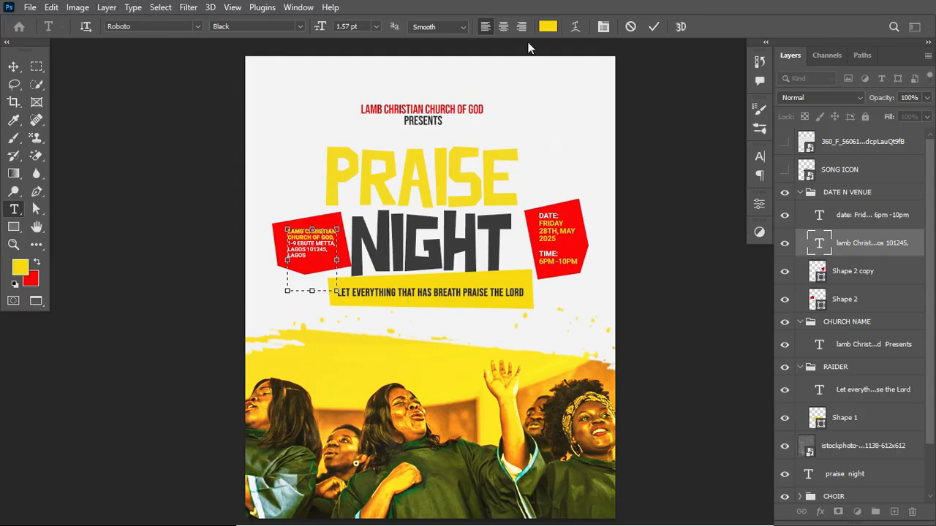
click(654, 28)
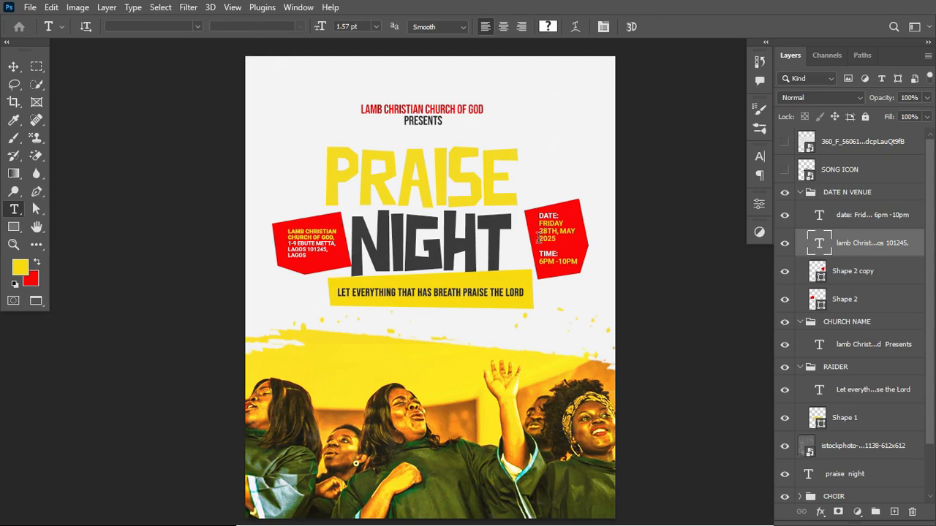
Collapse the DATE N VENUE group and make the SONG ICON layer visible
click(807, 193)
click(800, 191)
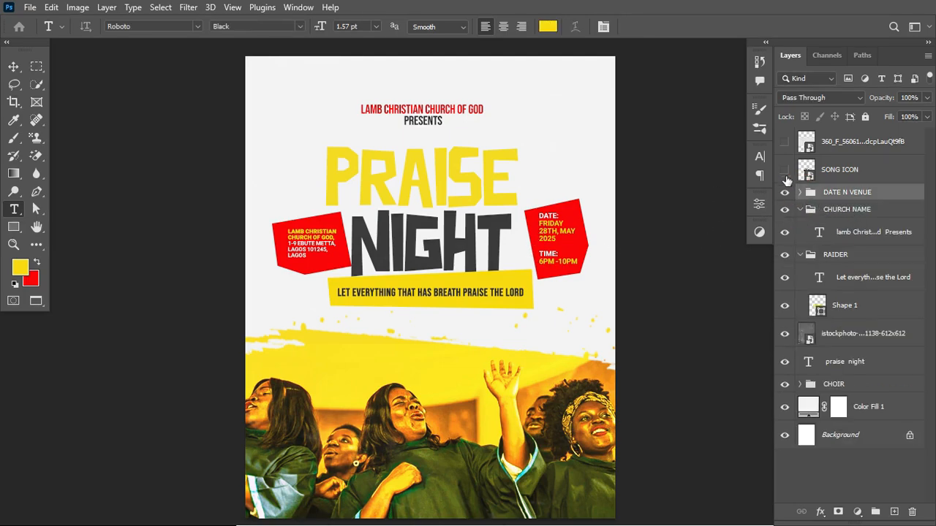
click(866, 171)
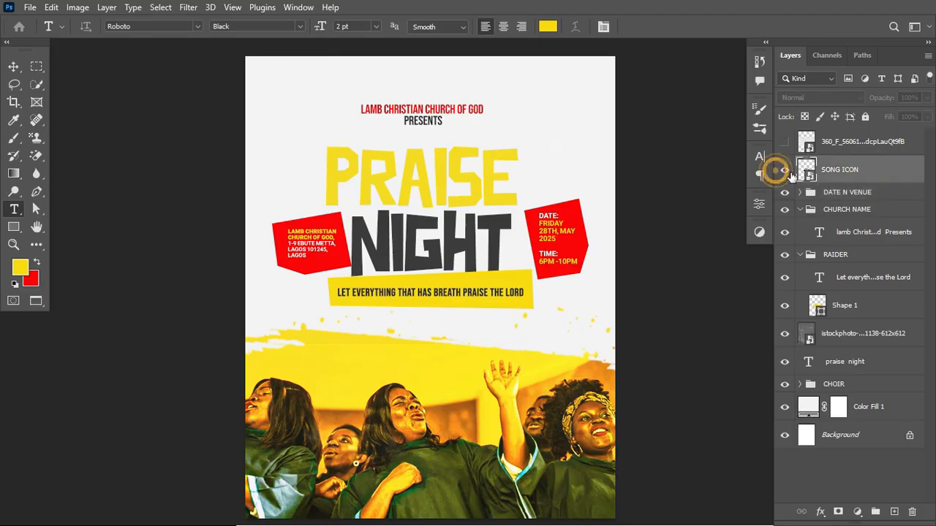
click(785, 169)
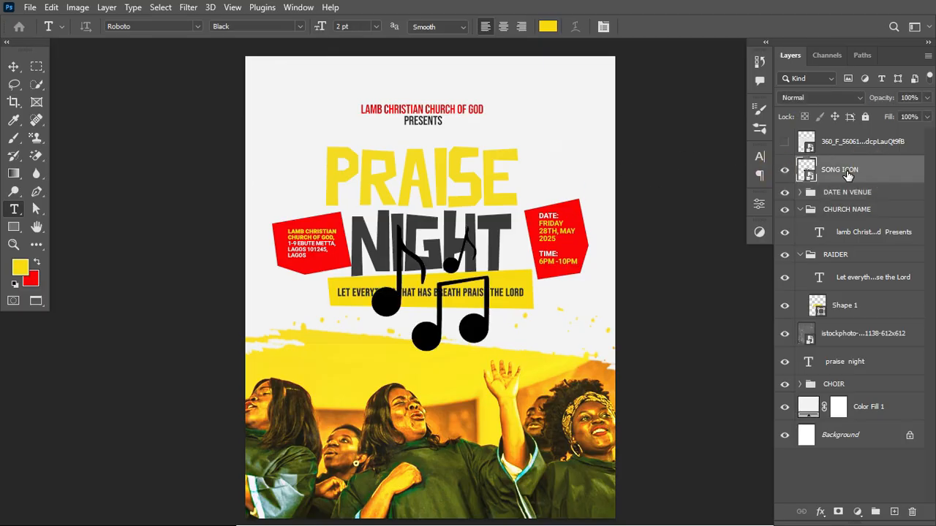
Enlarge the song icon, place it partly off the flyer's upper-right corner, and set its layer opacity to 50%
key(ctrl+t)
drag(488, 223, 614, 179)
drag(423, 267, 577, 166)
key(Return)
click(908, 97)
text(50)
key(Return)
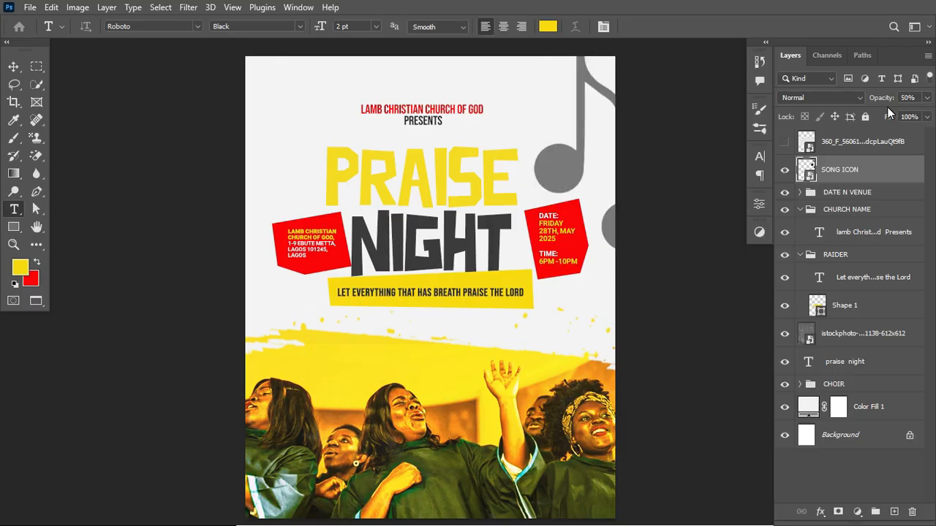
Duplicate the SONG ICON layer and place a smaller copy of the notes in the flyer's upper-left corner
key(ctrl+j)
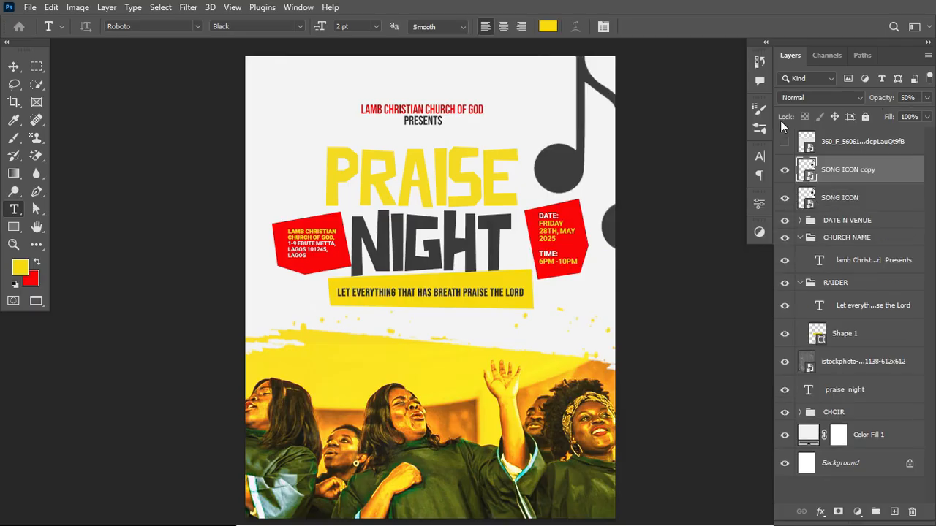
key(ctrl+t)
drag(570, 162, 250, 134)
drag(410, 221, 283, 140)
drag(273, 108, 278, 88)
key(Return)
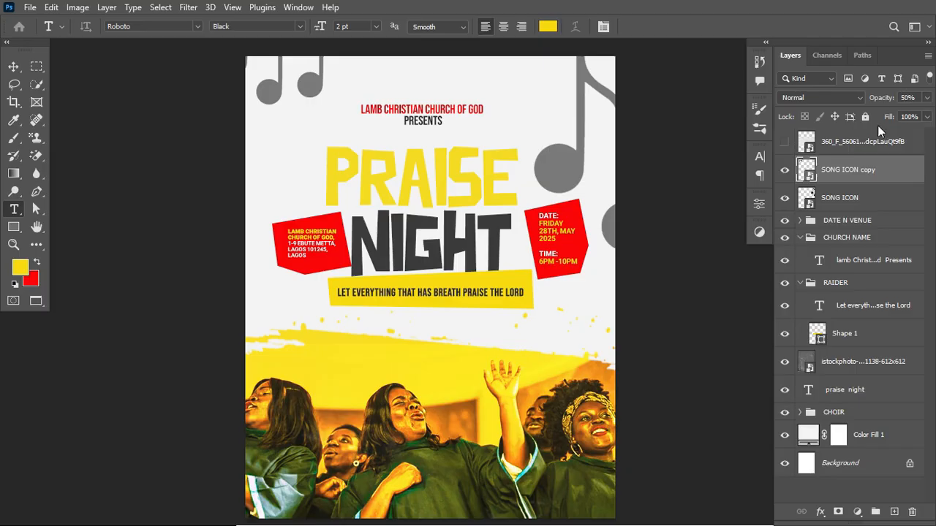
Set the SONG ICON copy layer's opacity to 10% and move the notes down about 60 px
key(1)
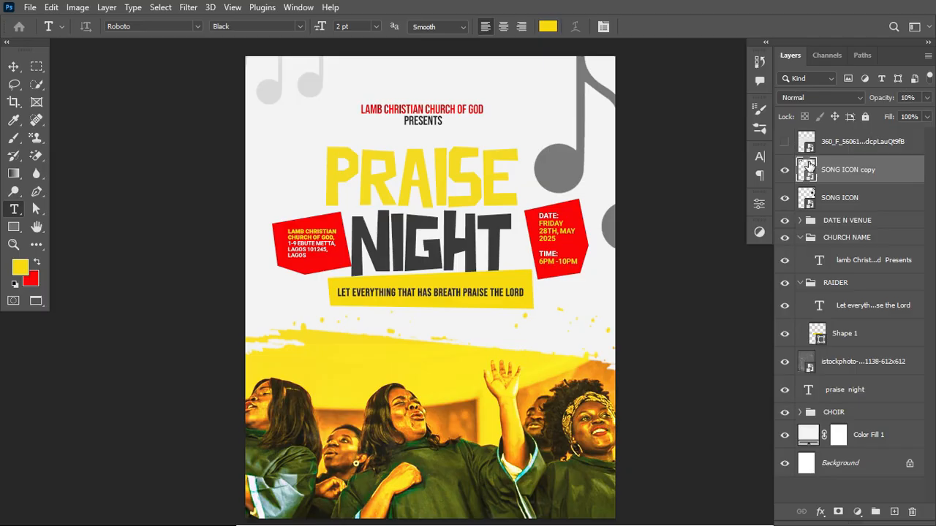
key(ctrl+t)
drag(298, 78, 298, 94)
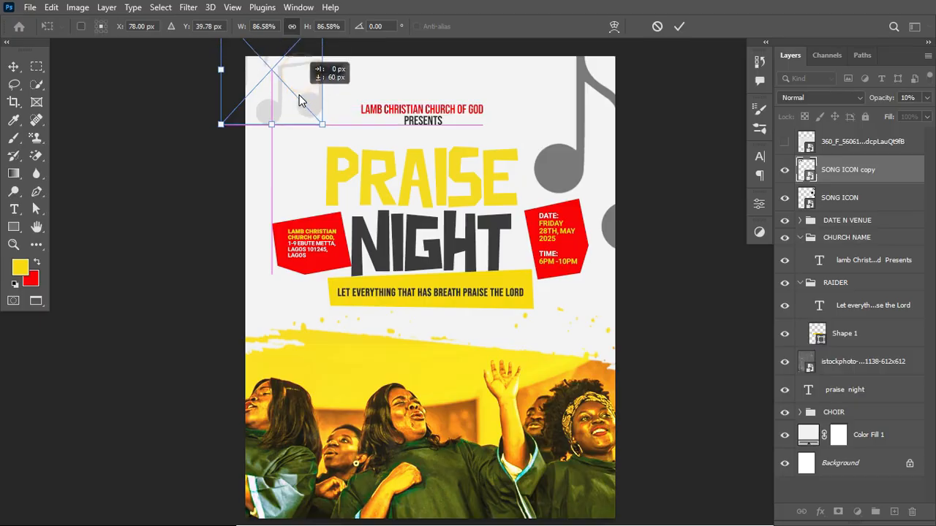
key(Return)
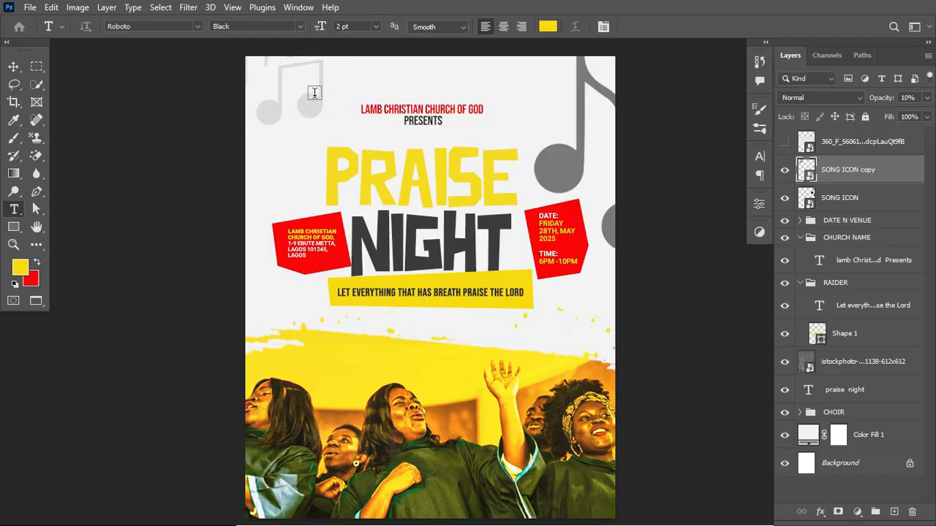
Show the 360_F paper texture layer and rotate it 90 degrees
click(784, 142)
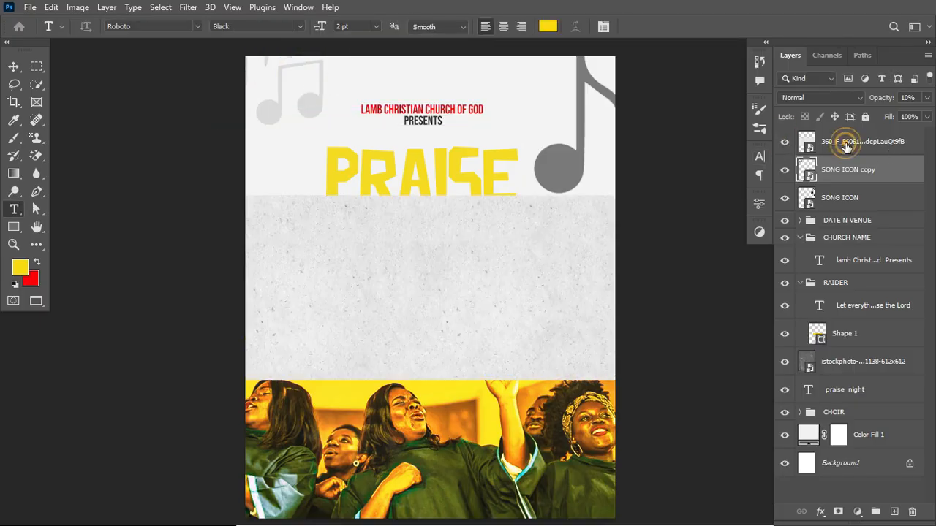
click(876, 148)
key(ctrl+t)
drag(636, 173, 541, 233)
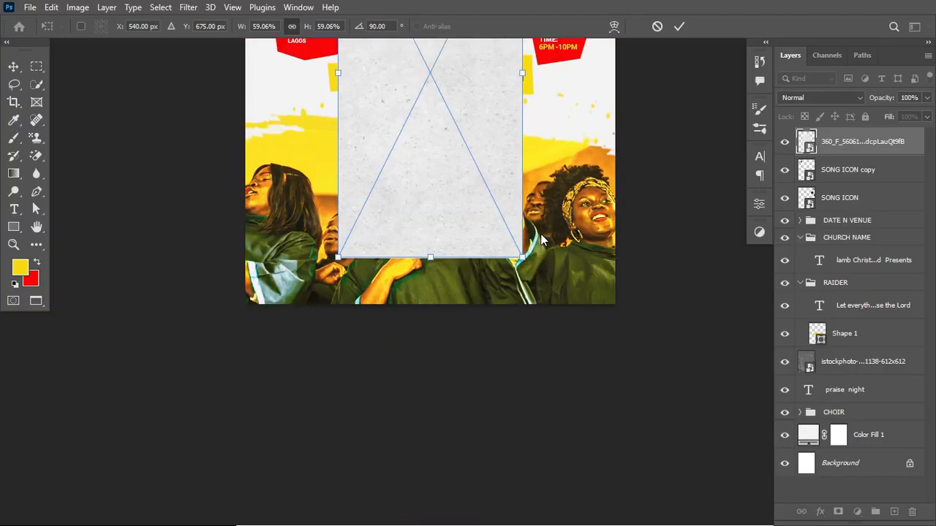
Enlarge the 360_F paper texture to about 123% so it covers the whole flyer
right_click(493, 256)
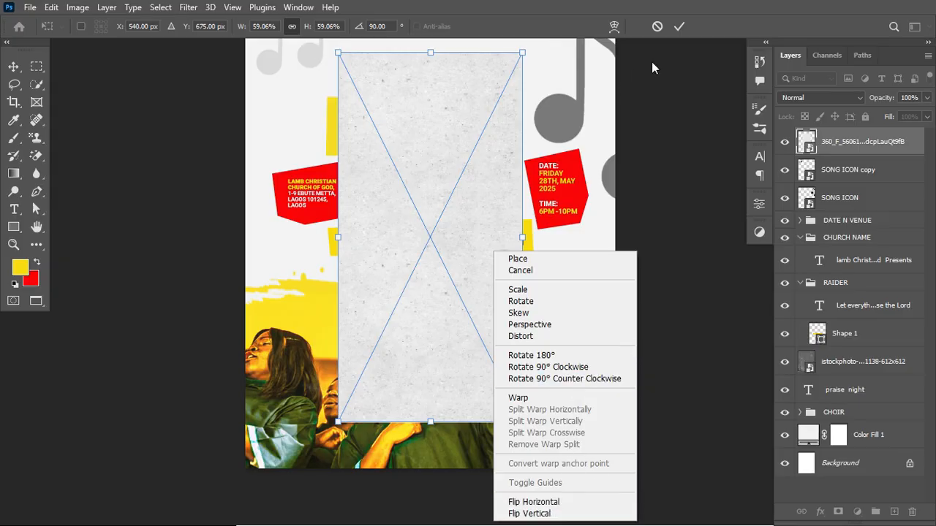
click(529, 215)
drag(522, 238, 622, 239)
scroll(555, 252, up, 3)
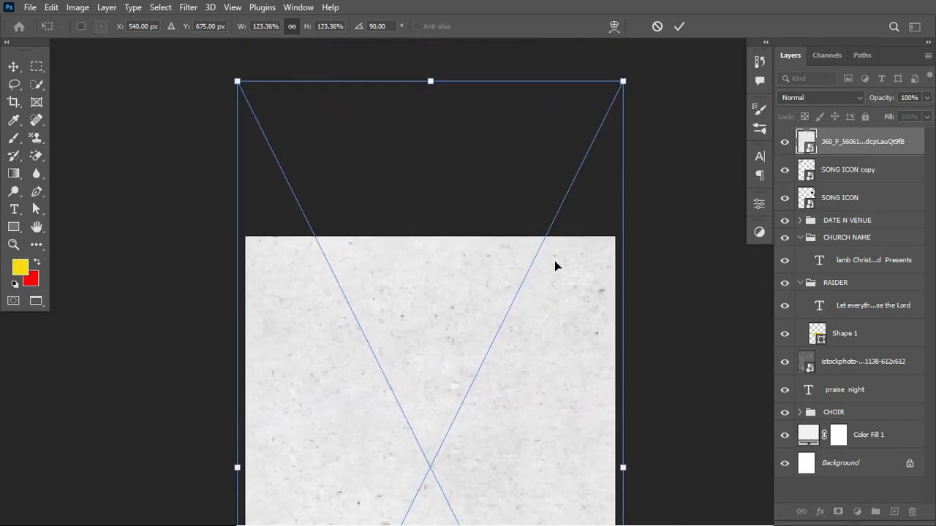
click(679, 26)
Set the 360_F paper texture layer's blend mode to Darken
key(t)
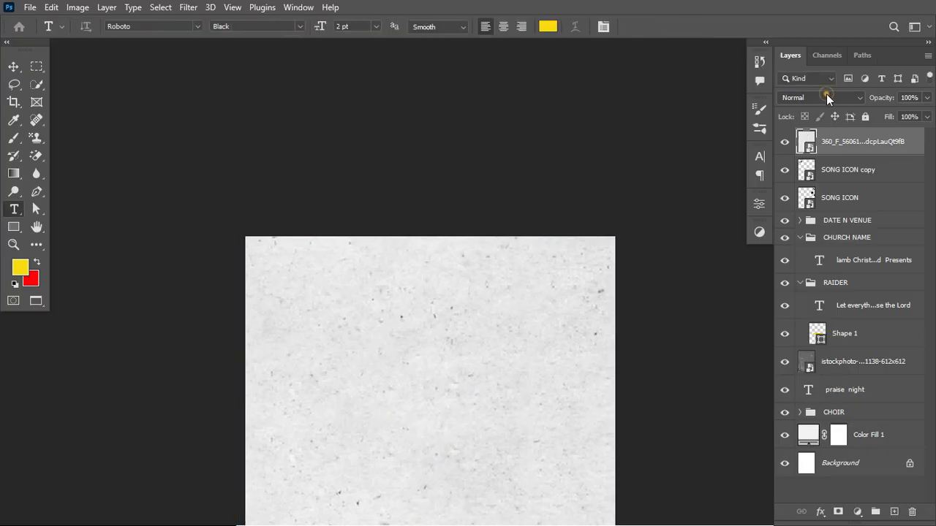
click(827, 95)
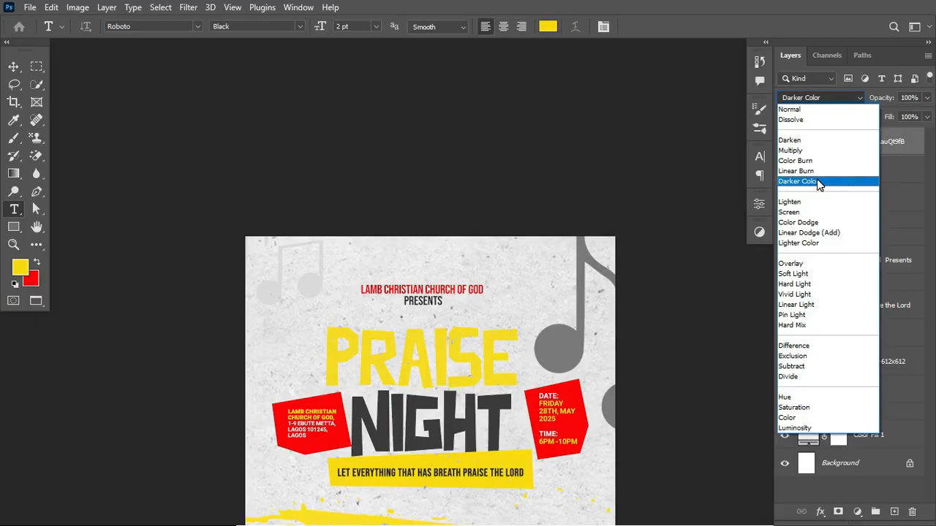
click(805, 139)
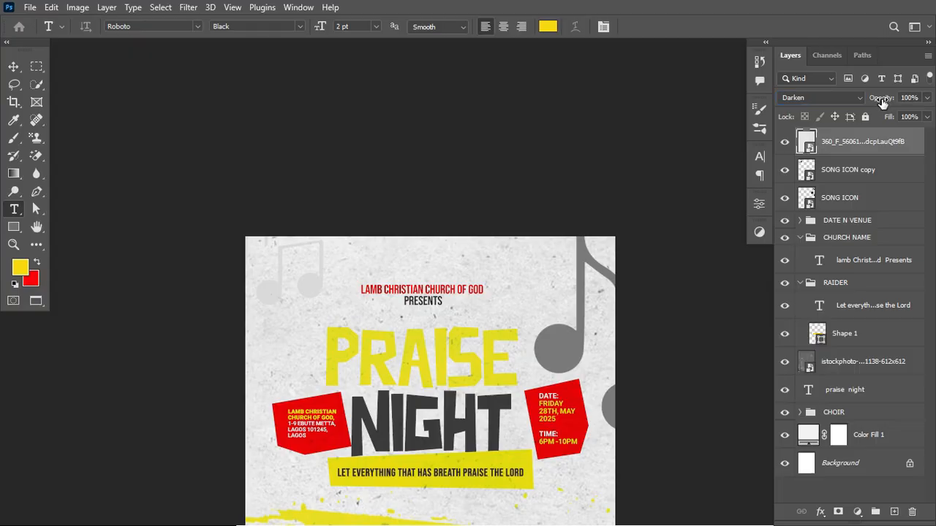
Set the 360_F paper texture layer's opacity to 30%
key(3)
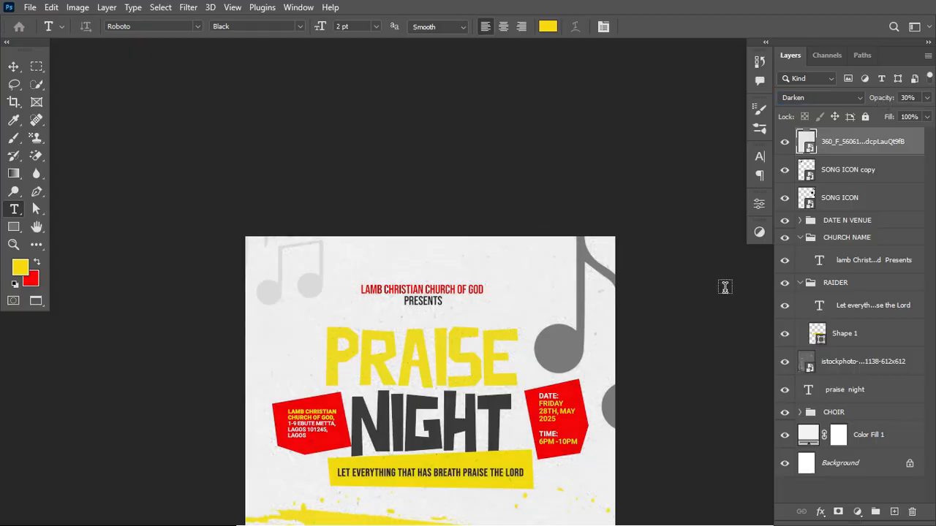
scroll(725, 287, down, 5)
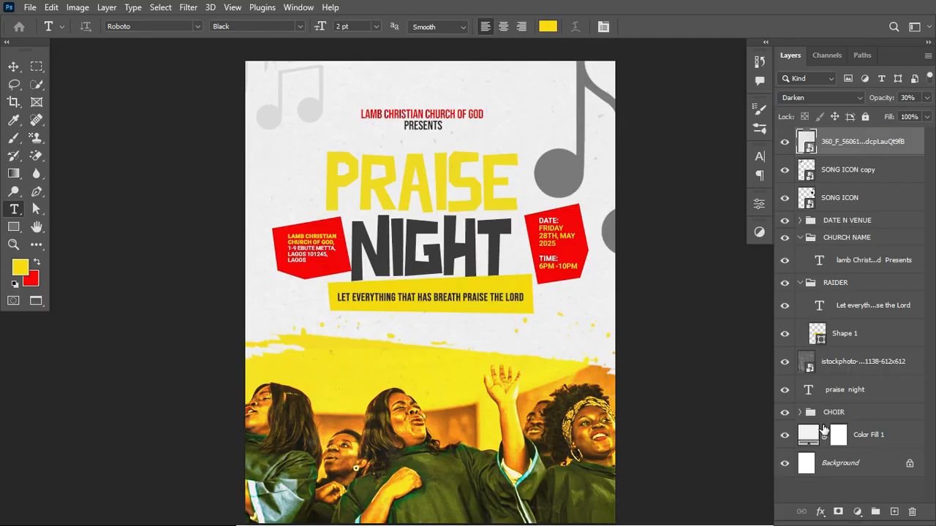
Add a Color Lookup adjustment layer above the paper texture and load the 3Strip.look 3D LUT
click(857, 511)
click(860, 441)
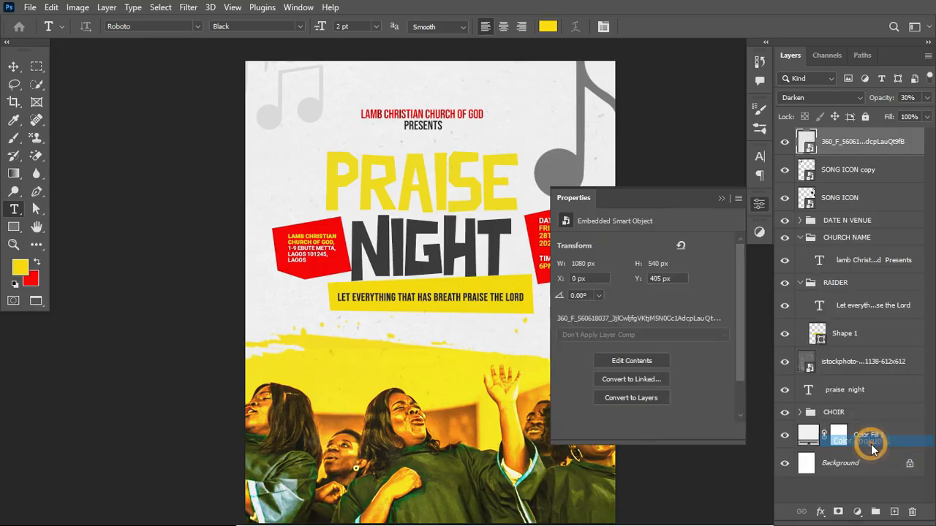
click(682, 248)
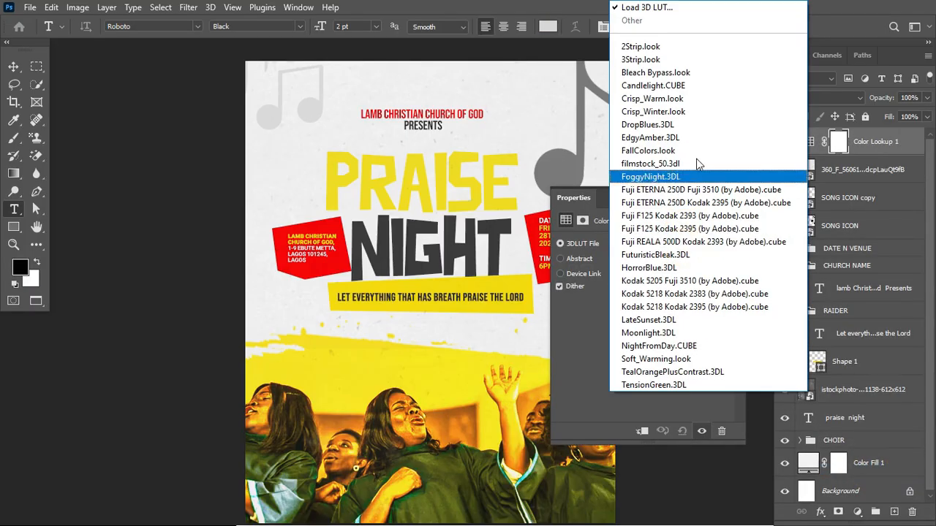
click(664, 61)
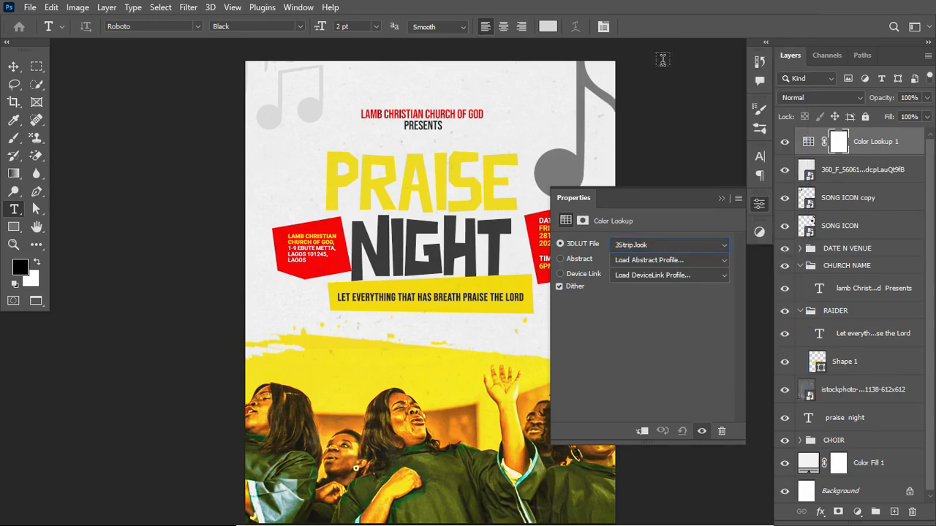
Try other 3D LUT presets on the Color Lookup layer, including Bleach Bypass.look, ending on Candlelight.CUBE
click(677, 249)
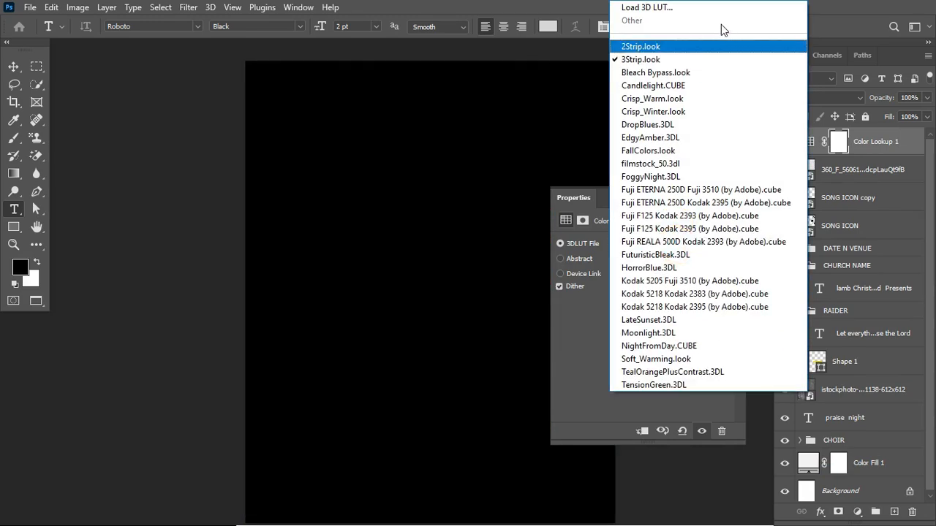
click(668, 75)
key(Up)
key(Up)
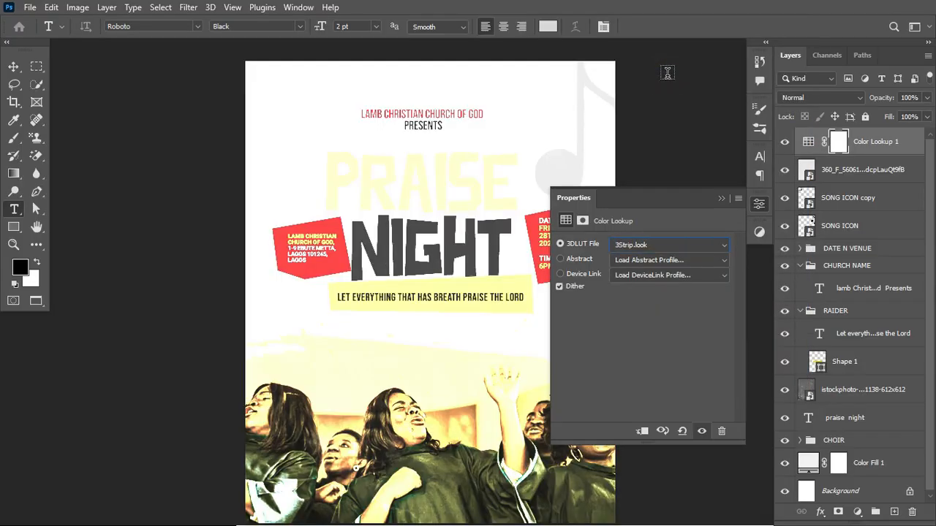
key(Down)
key(Down)
key(Down)
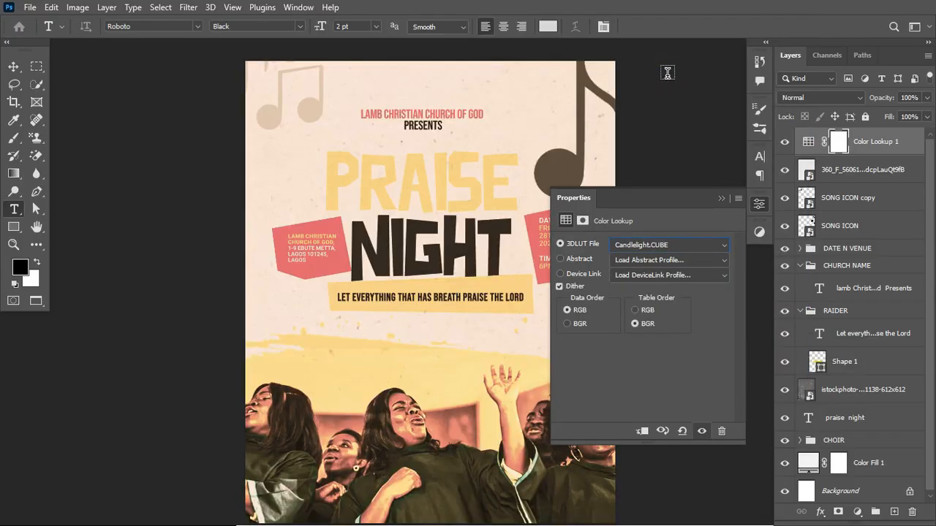
Set the Color Lookup layer's 3D LUT to TensionGreen.3DL, then hide the layer to compare the flyer without the grade
click(808, 141)
click(664, 249)
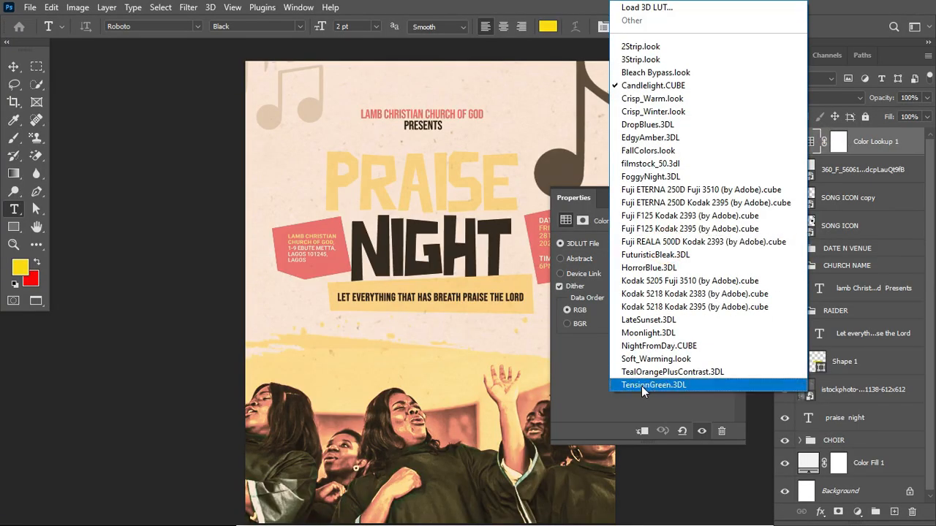
click(651, 383)
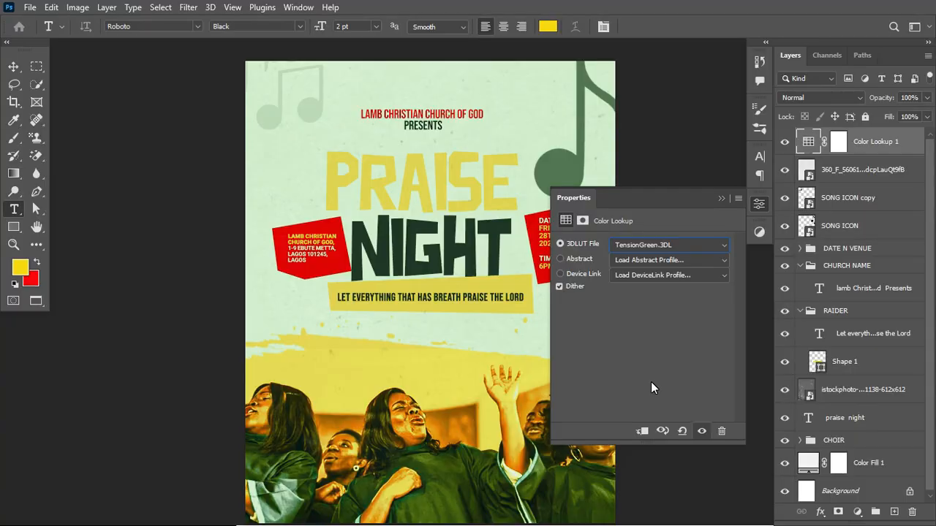
click(720, 199)
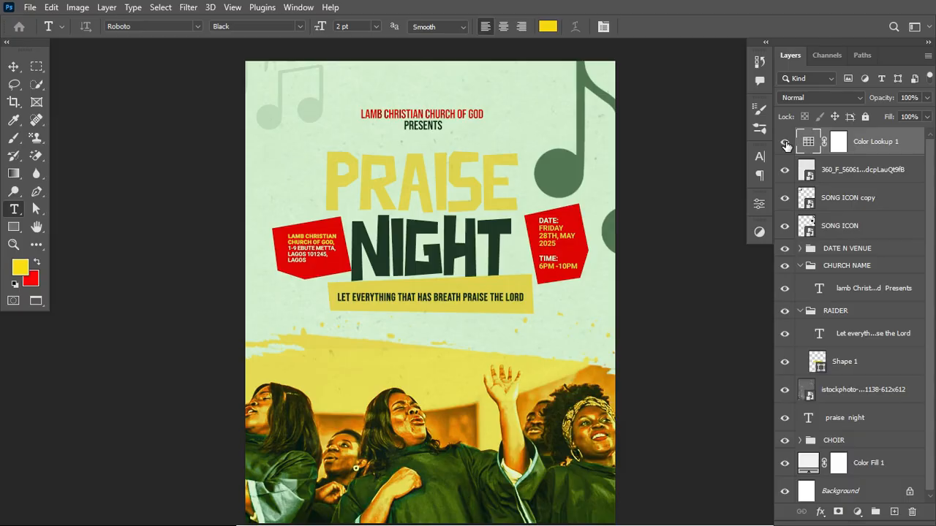
click(785, 142)
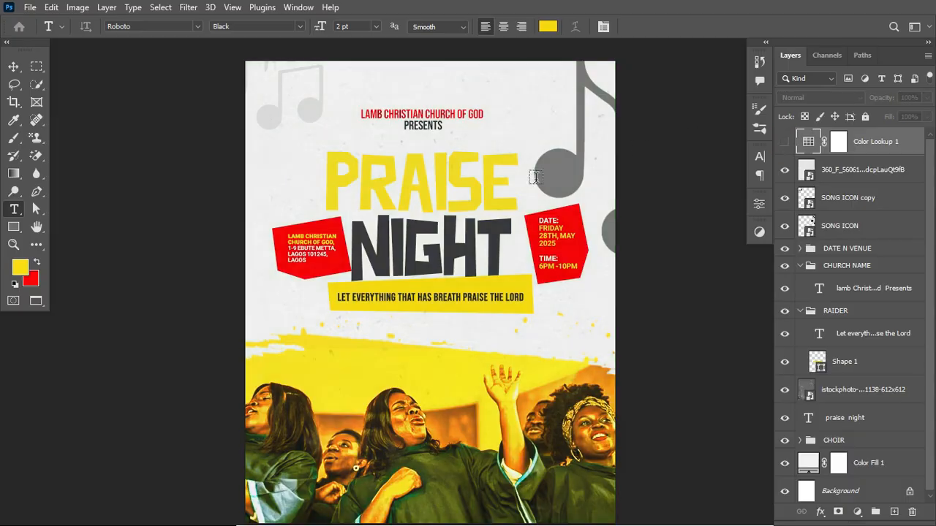